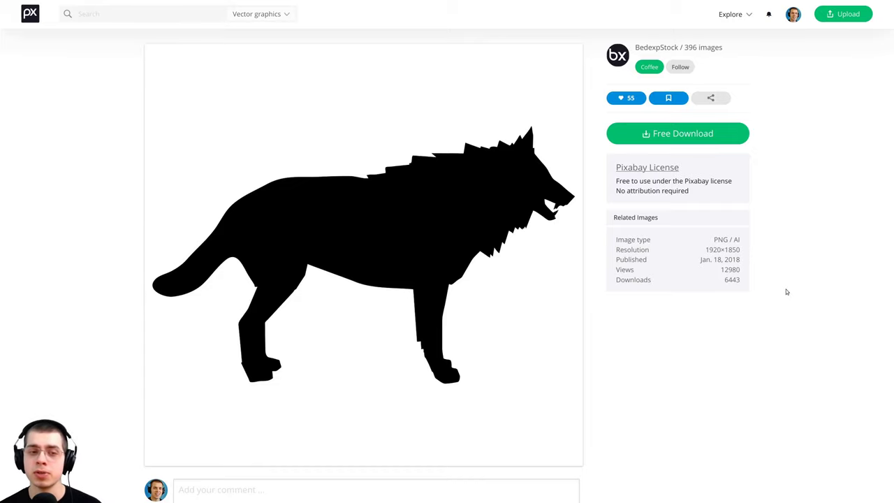
Browse through the wolf, bird and dragon silhouette graphics on Pixabay and return to the search results.
key(Right)
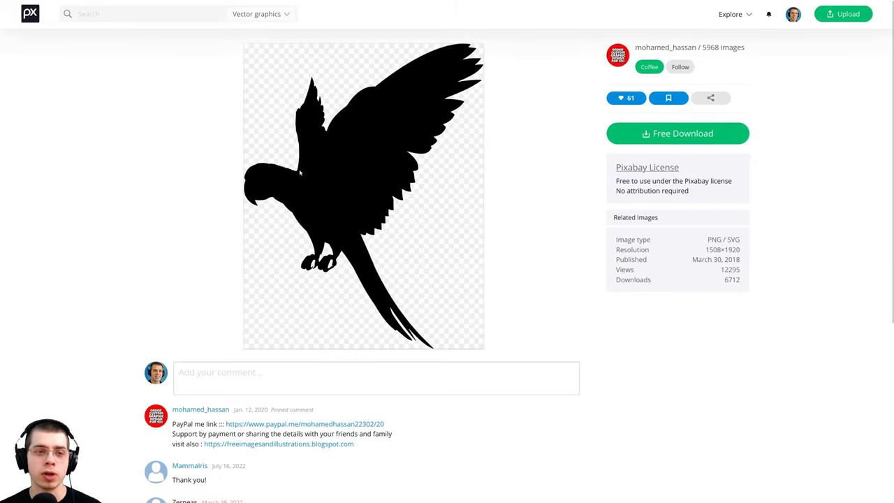
key(Right)
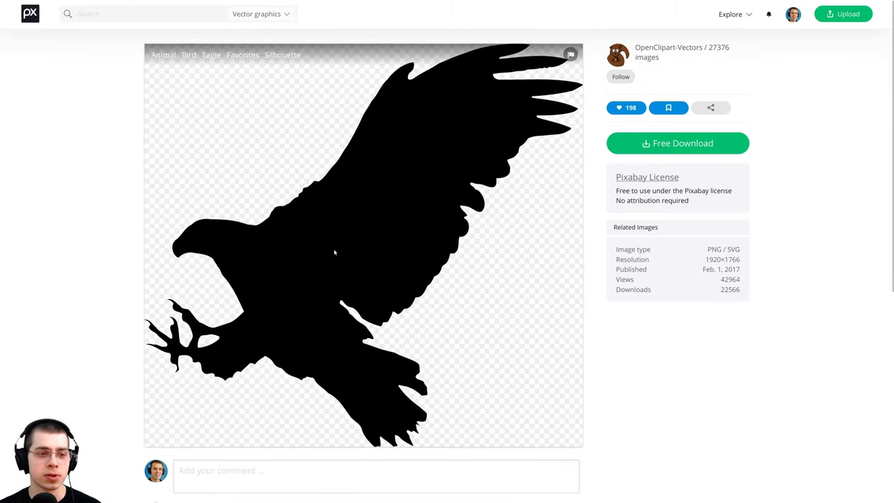
key(Right)
key(Right)
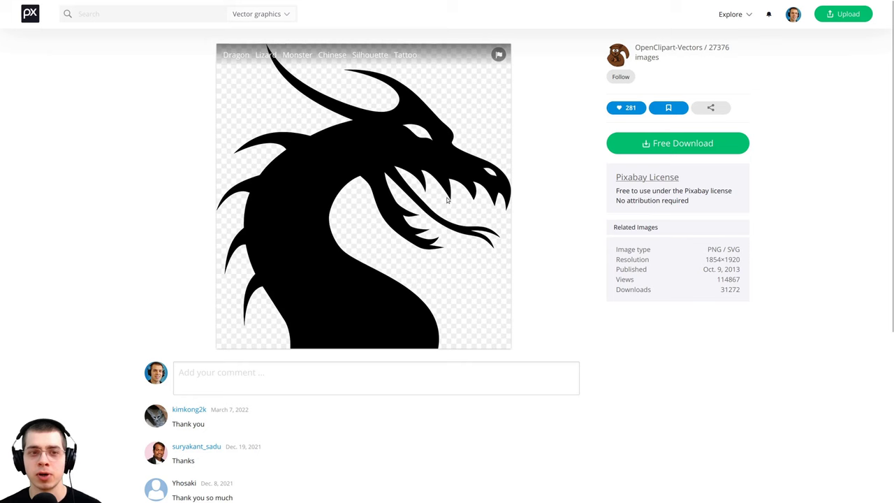
key(Right)
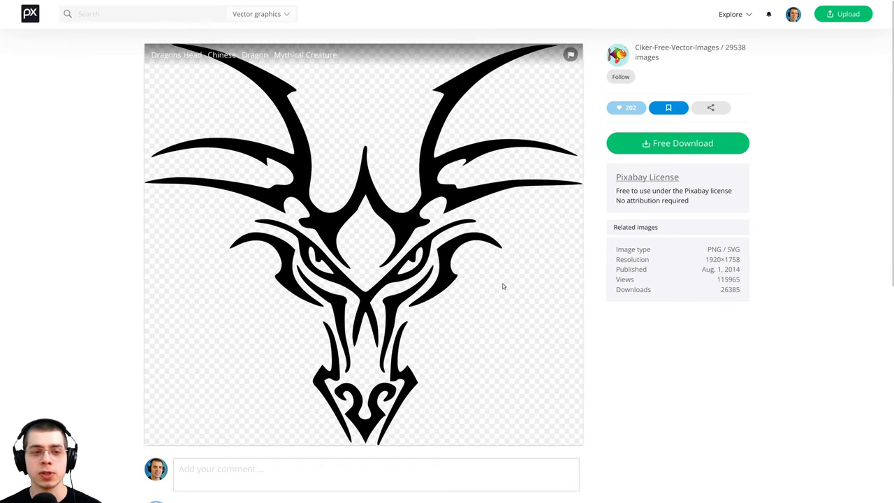
key(Right)
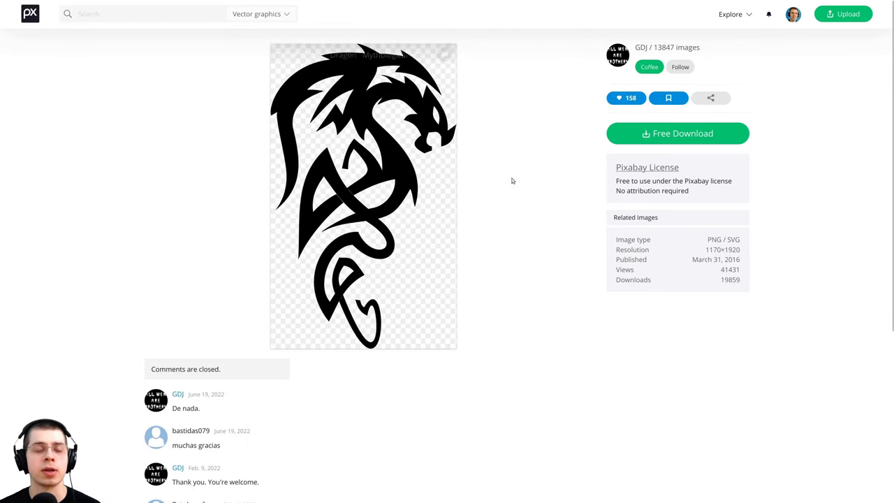
key(Escape)
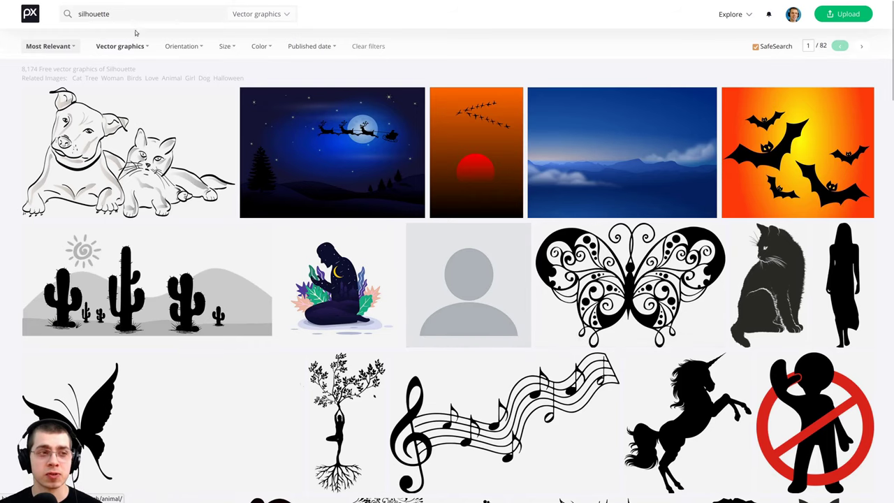
Review the "silhouette" search term and Vector graphics filter, and open the free download for the deer silhouette.
drag(102, 18, 76, 15)
click(123, 14)
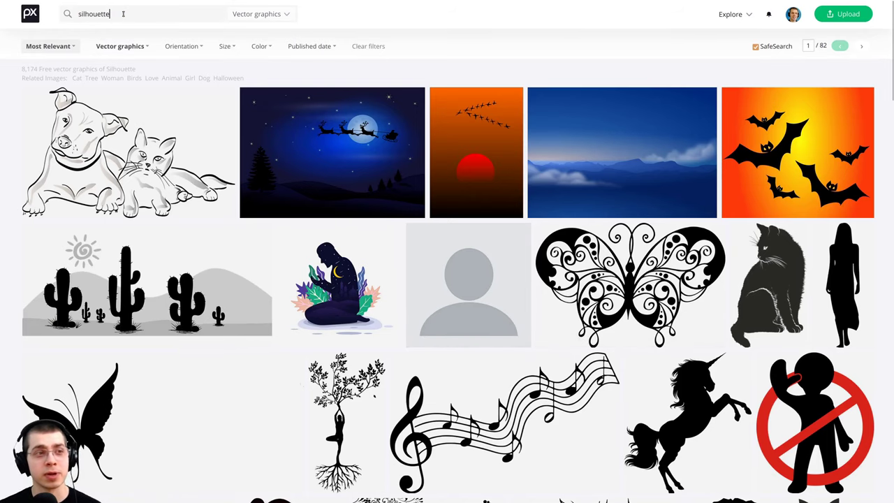
click(271, 15)
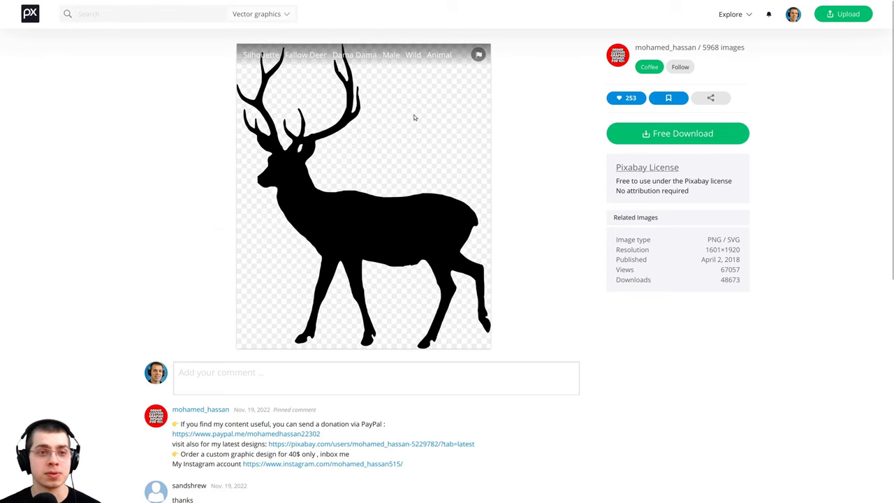
click(670, 136)
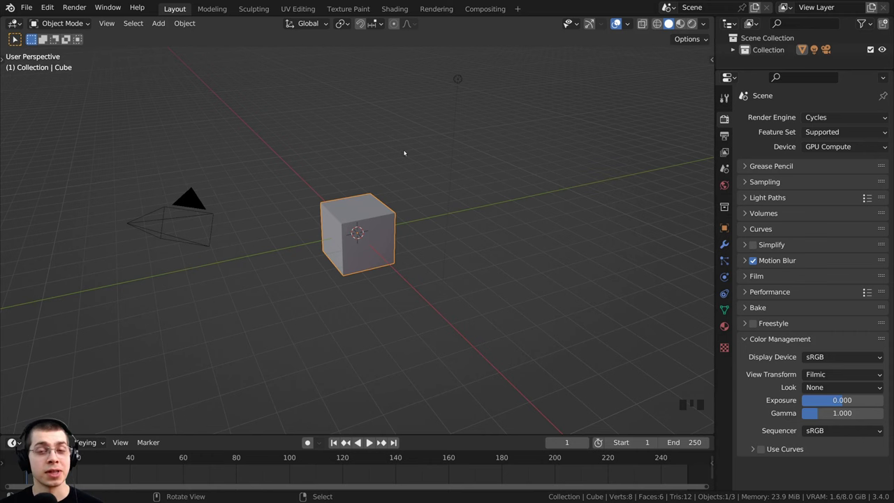
Switch to Blender and delete the default cube and light from the scene.
shift+right_click(456, 79)
key(x)
click(373, 93)
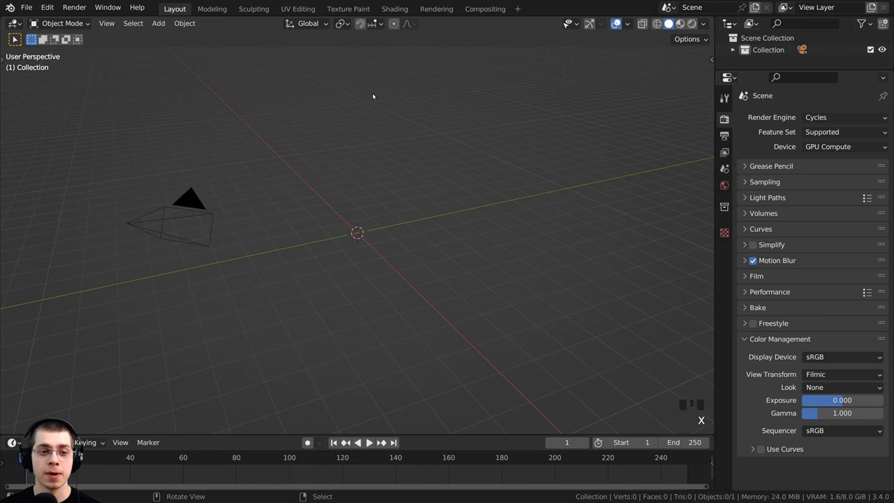
Import house-stark-6000432.svg into the scene as Scalable Vector Graphics.
click(26, 8)
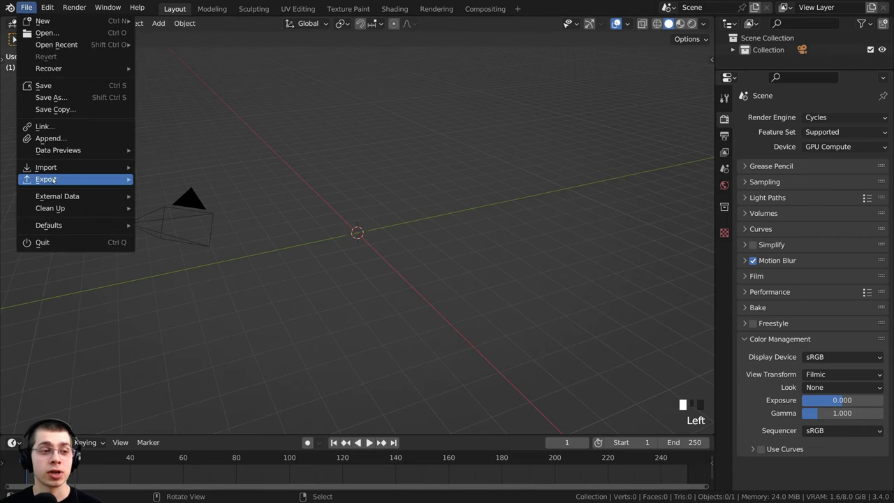
mouse_move(54, 170)
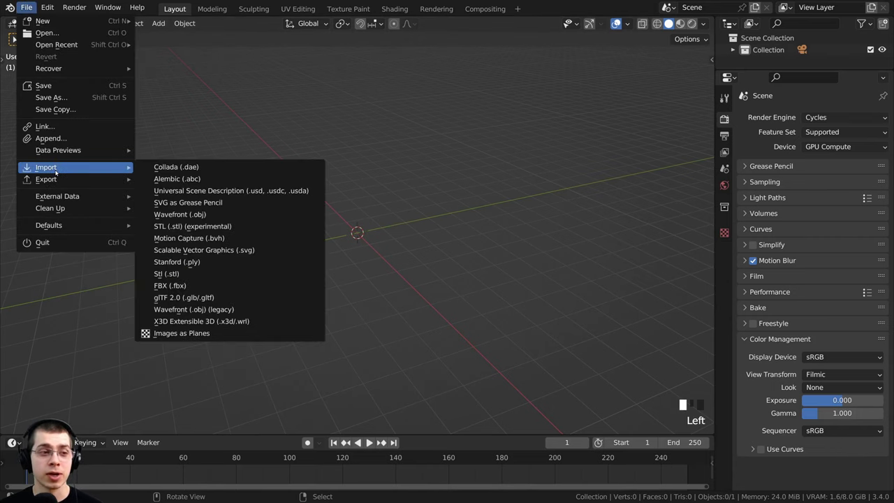
click(248, 252)
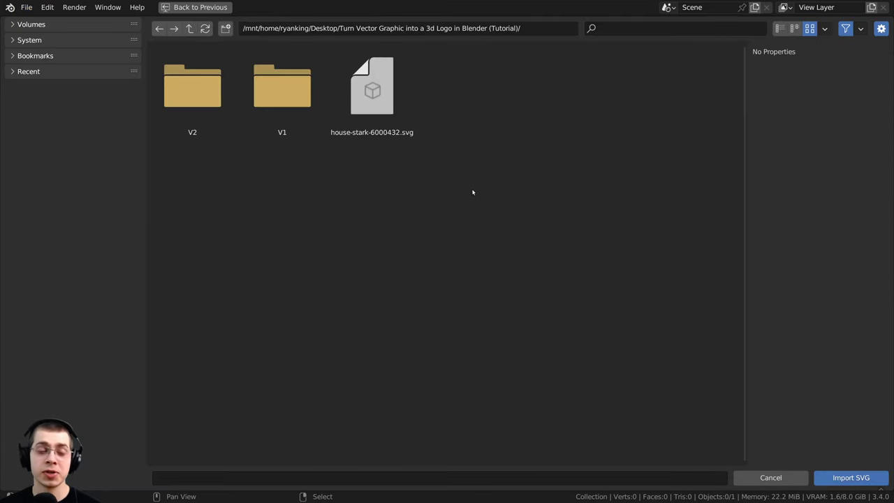
click(364, 91)
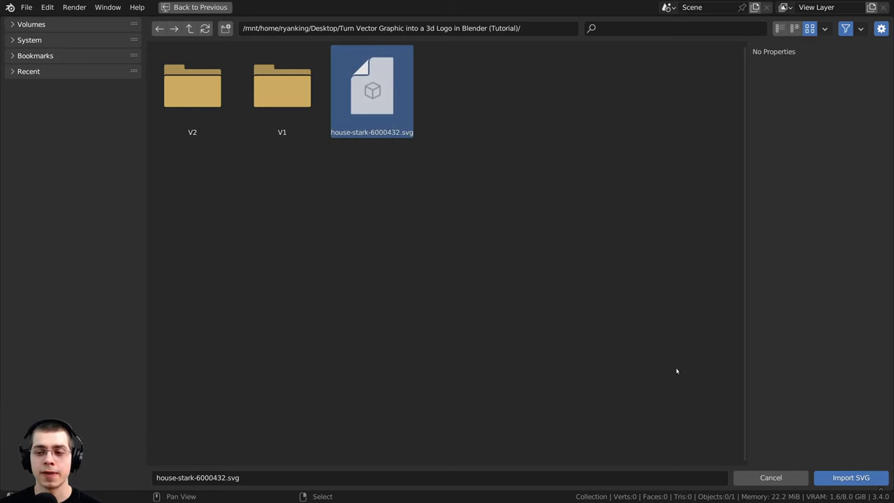
click(846, 479)
scroll(427, 281, up, 11)
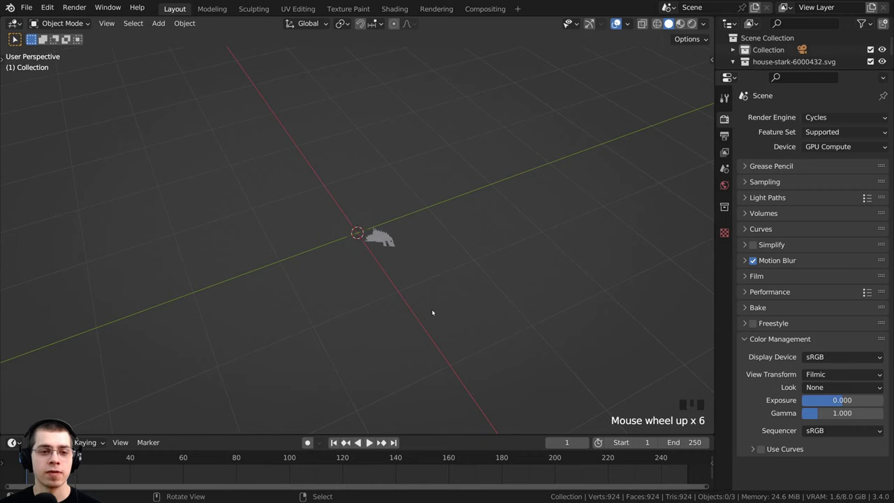
middle_drag(432, 308, 437, 153)
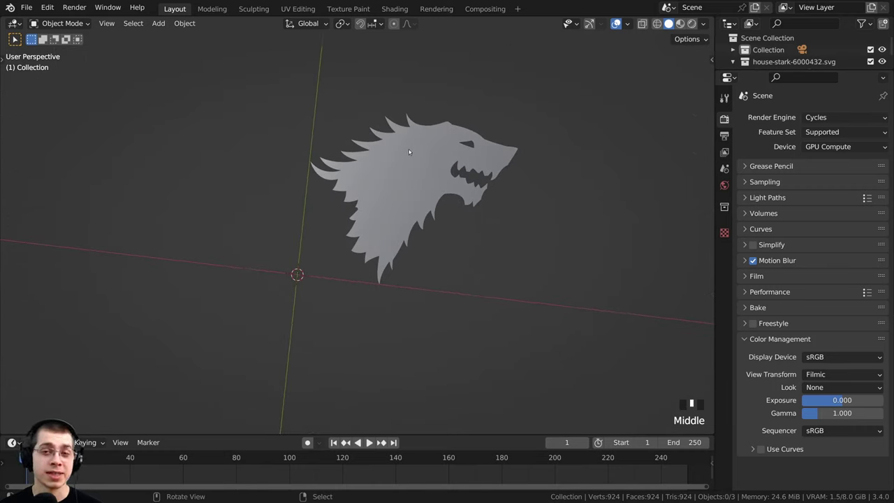
scroll(409, 152, up, 2)
Try moving control points of the imported wolf curve in Edit Mode, cancelling each move.
right_click(421, 145)
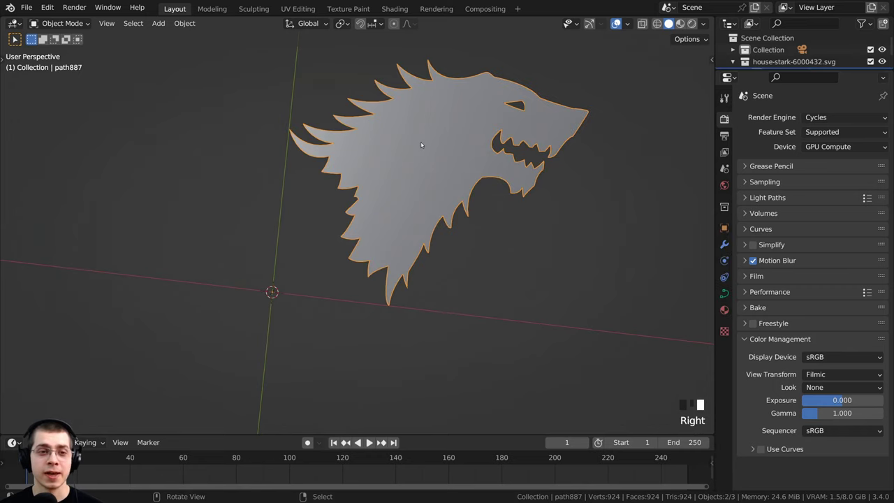
key(Tab)
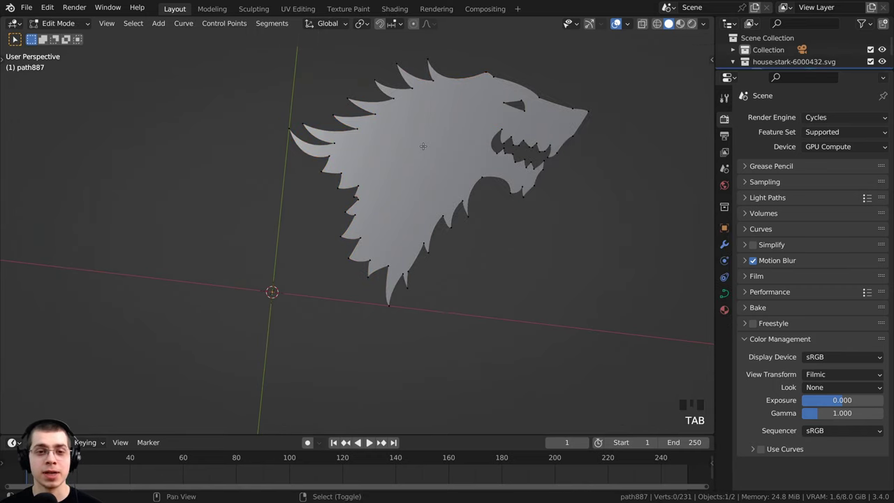
scroll(423, 149, up, 3)
key(g)
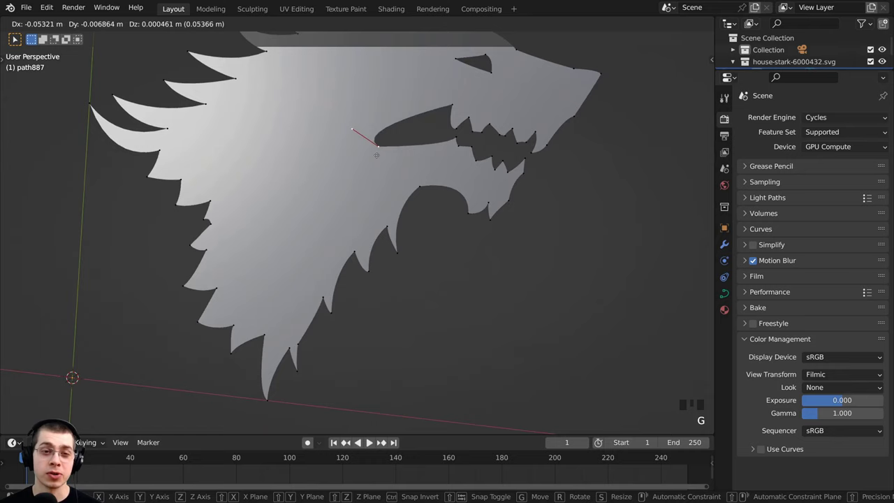
right_click(421, 147)
shift+middle_drag(421, 146, 367, 180)
key(a)
click(409, 211)
key(g)
right_click(396, 206)
key(g)
right_click(421, 254)
scroll(421, 254, down, 3)
key(a)
key(a)
key(Tab)
Duplicate the wolf curve, place the copy beside the original, and convert the copy to a mesh.
key(shift+d)
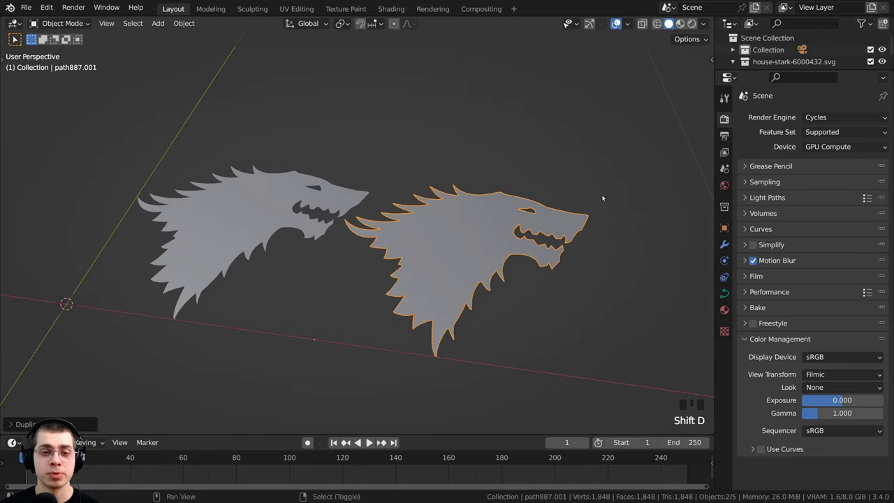
click(603, 197)
scroll(325, 196, up, 2)
shift+middle_drag(340, 213, 294, 242)
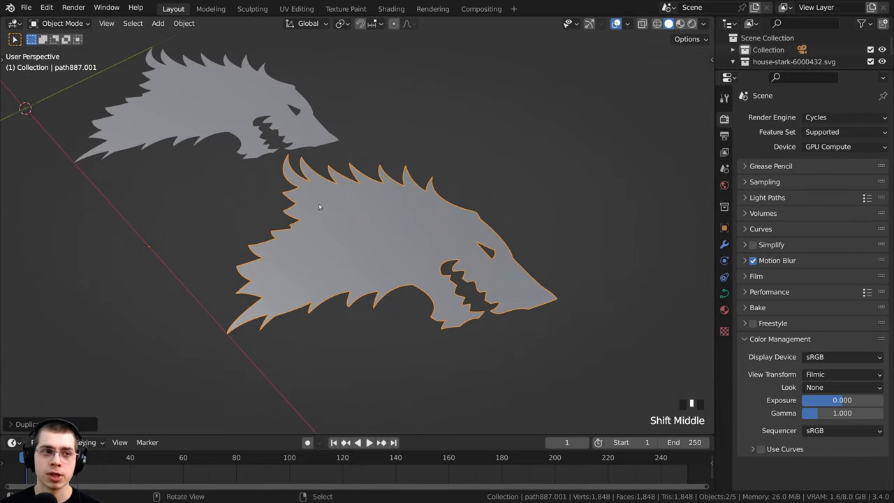
click(181, 25)
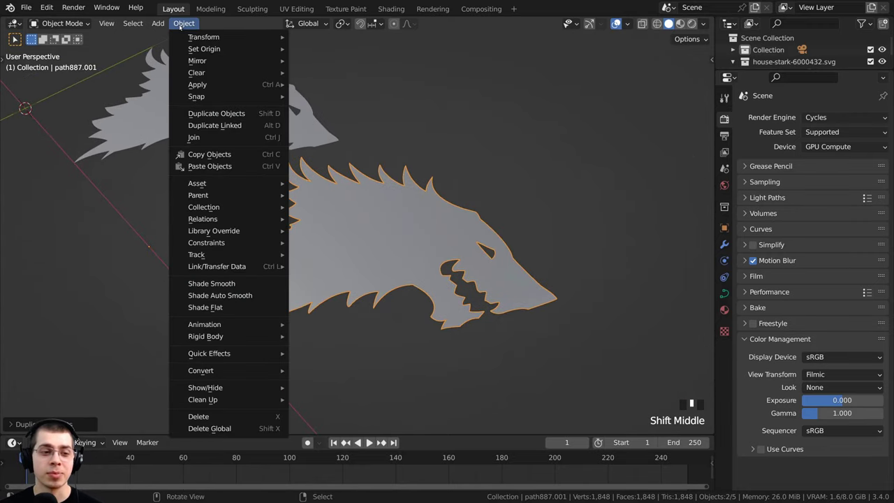
mouse_move(212, 372)
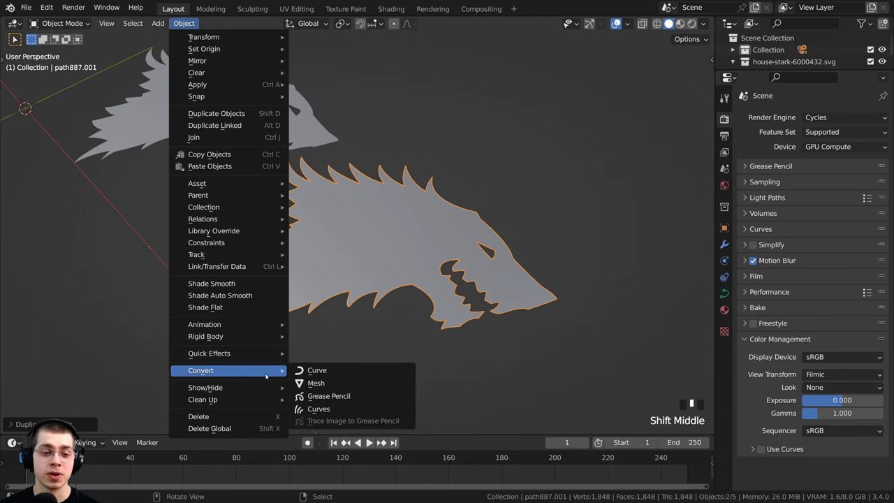
click(320, 383)
Examine the vertices and edges of the converted wolf mesh in Edit Mode.
middle_drag(339, 259, 414, 291)
key(Tab)
key(a)
middle_drag(253, 279, 289, 256)
key(alt+a)
key(a)
middle_drag(391, 230, 219, 168)
scroll(342, 202, down, 4)
scroll(471, 315, up, 3)
right_click(500, 308)
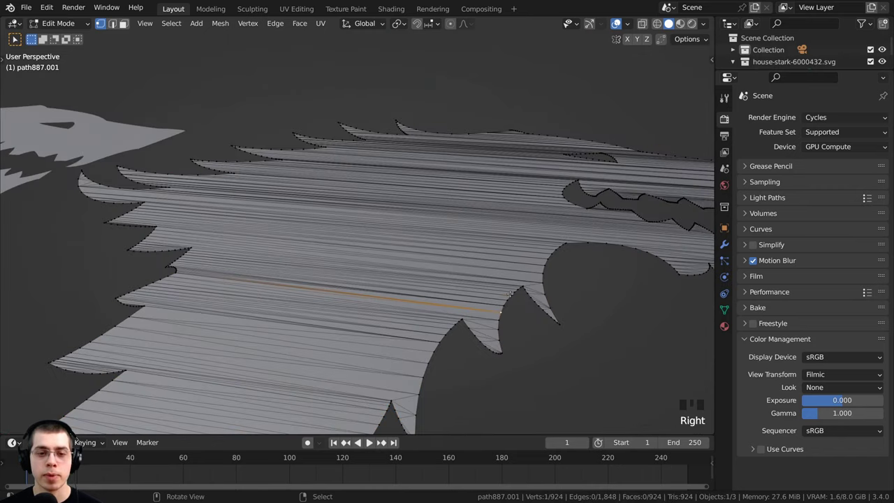
right_click(503, 307)
right_click(503, 308)
right_click(503, 308)
right_click(503, 308)
middle_drag(503, 307, 419, 217)
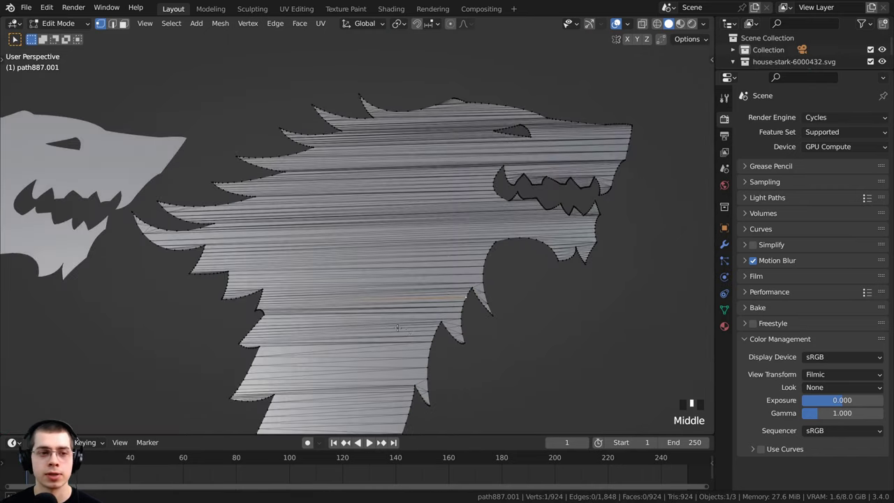
Leave Edit Mode and delete the converted mesh copy of the wolf.
key(Tab)
scroll(412, 210, down, 2)
key(x)
click(413, 209)
Move all control points of the original wolf curve in top view so the shape is centred on its origin.
shift+middle_drag(138, 240, 483, 144)
right_click(393, 251)
key(Tab)
key(Tab)
key(KP_7)
scroll(391, 275, down, 2)
key(Tab)
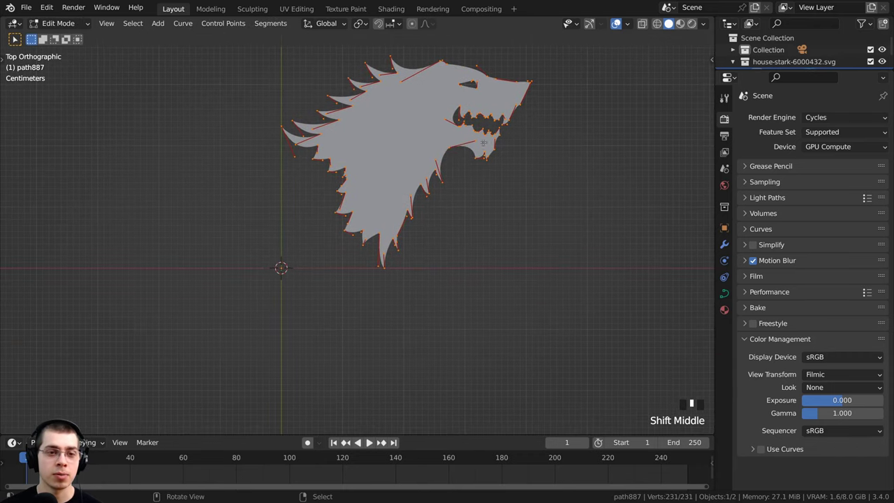
key(a)
key(a)
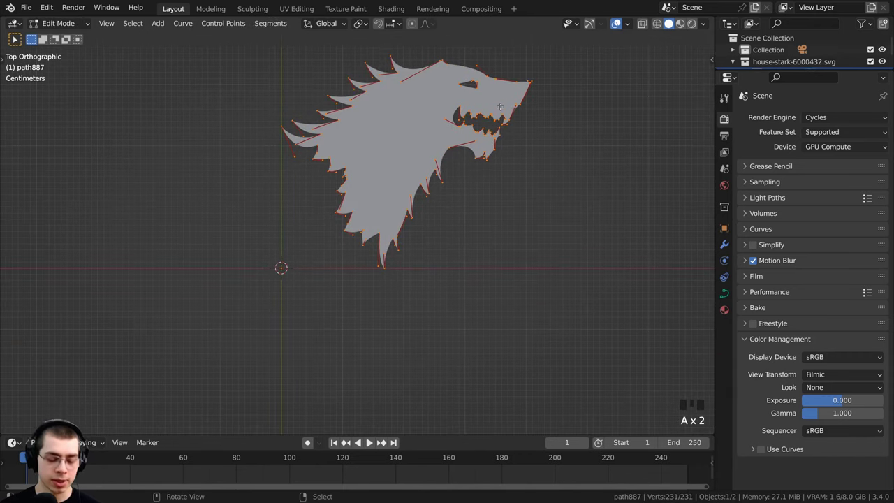
key(g)
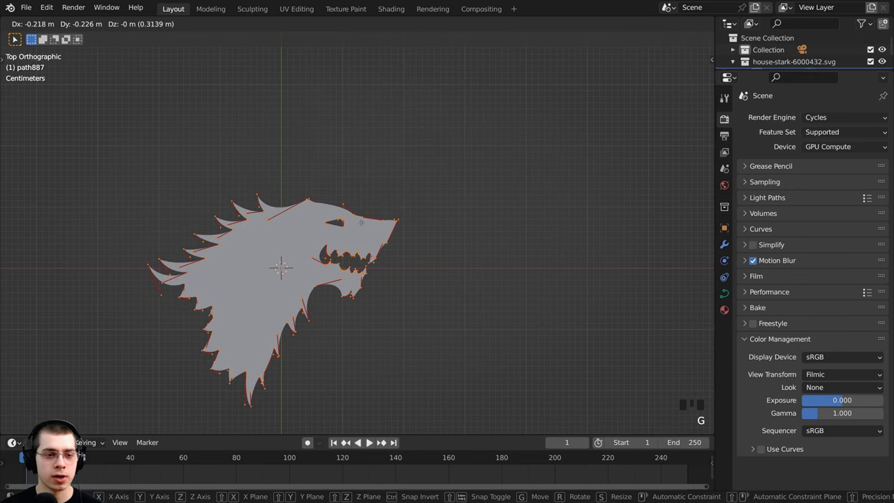
click(314, 223)
key(Tab)
middle_drag(269, 312, 329, 274)
scroll(347, 260, up, 3)
Try moving the centred wolf curve in Object Mode and cancel the move.
key(a)
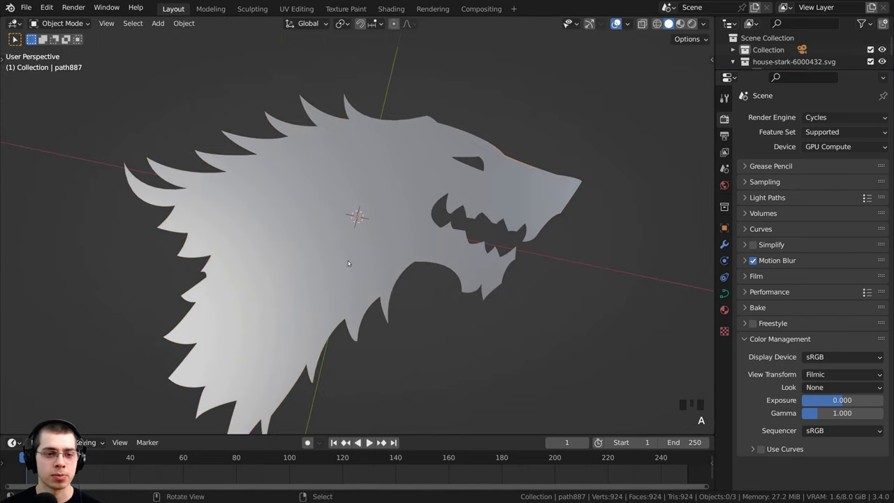
key(a)
key(g)
right_click(414, 212)
Set the wolf curve's geometry Extrude to about 0.023 m to give the flat shape thickness.
middle_drag(355, 222, 401, 211)
scroll(396, 211, up, 1)
middle_drag(377, 328, 352, 290)
scroll(352, 291, up, 2)
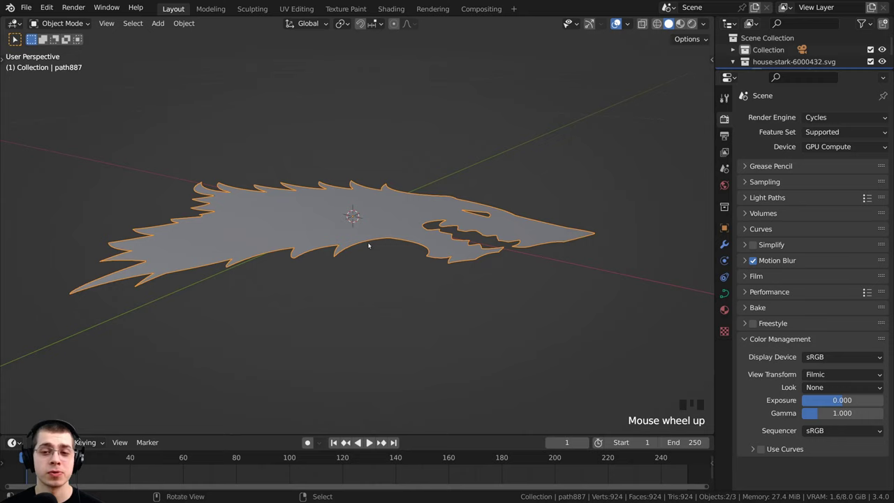
middle_drag(369, 245, 381, 258)
shift+middle_drag(380, 259, 380, 264)
scroll(385, 266, down, 2)
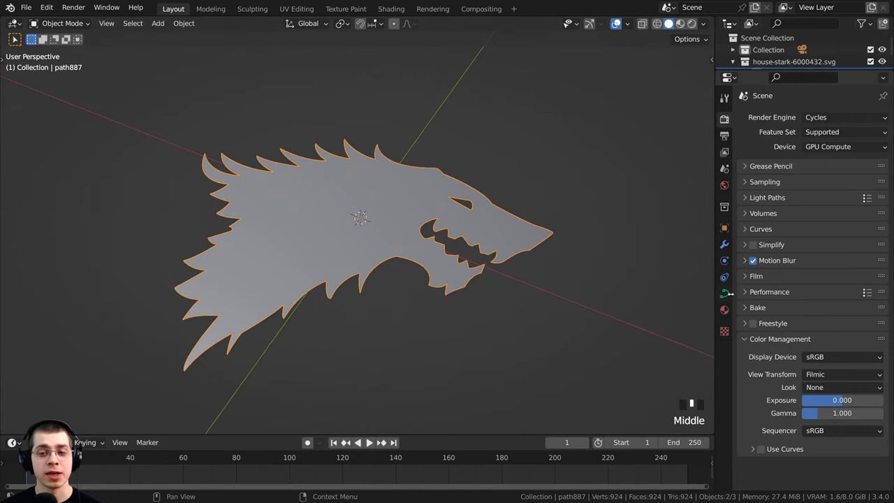
click(725, 294)
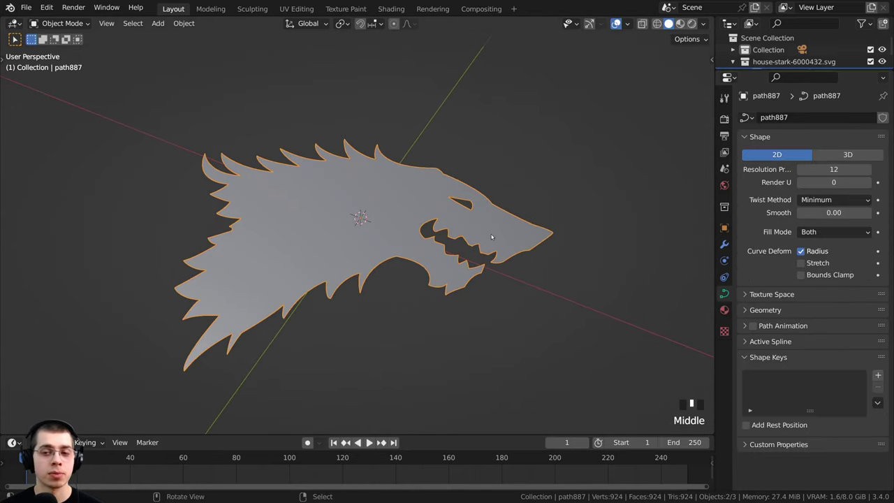
click(763, 310)
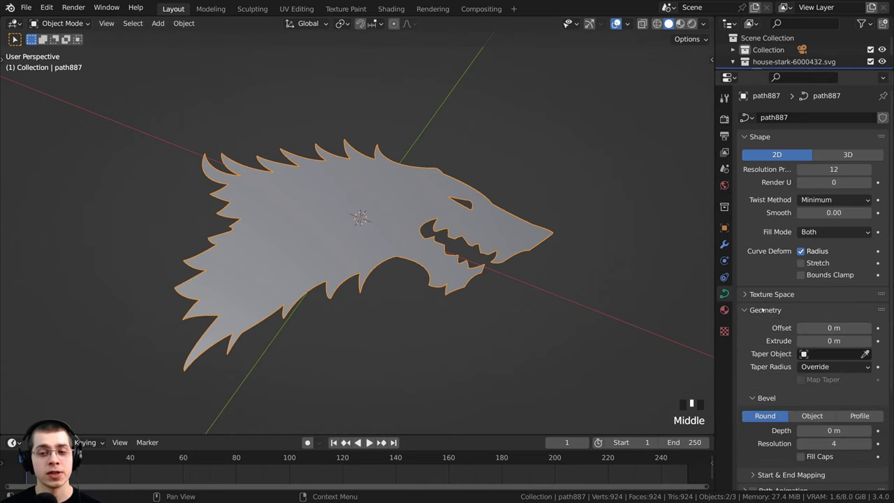
scroll(763, 338, down, 3)
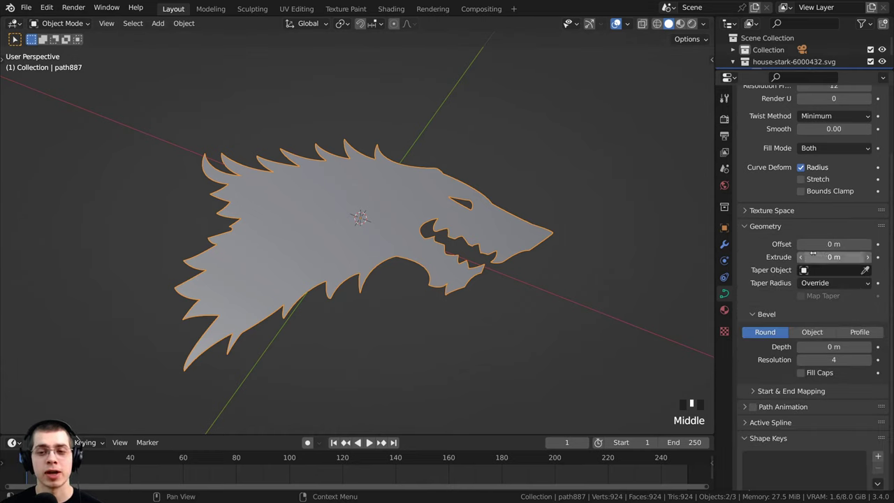
mouse_move(832, 257)
shift+mouse_down()
mouse_move(866, 257)
mouse_move(833, 257)
mouse_move(840, 257)
shift+mouse_up()
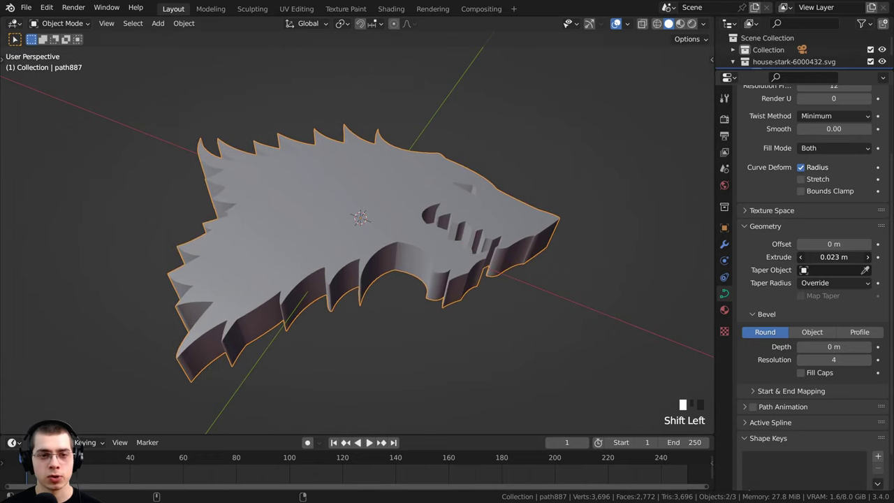
Set the wolf curve's Extrude to 0.019 m and try a round bevel Depth of 0.005 m.
scroll(566, 252, down, 2)
middle_drag(565, 253, 615, 266)
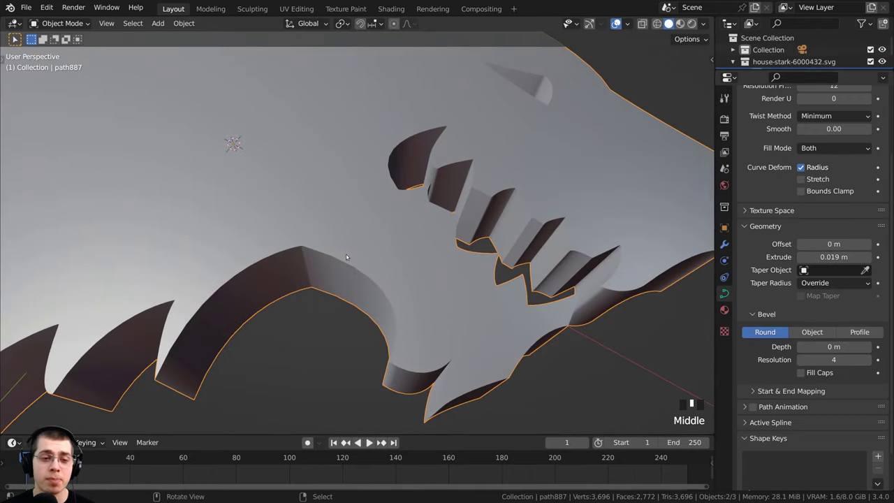
middle_drag(347, 257, 605, 280)
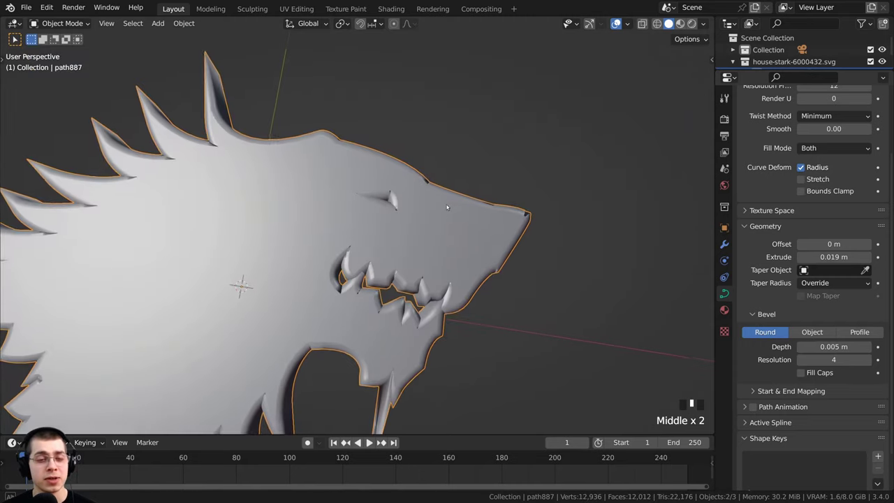
middle_drag(449, 207, 456, 210)
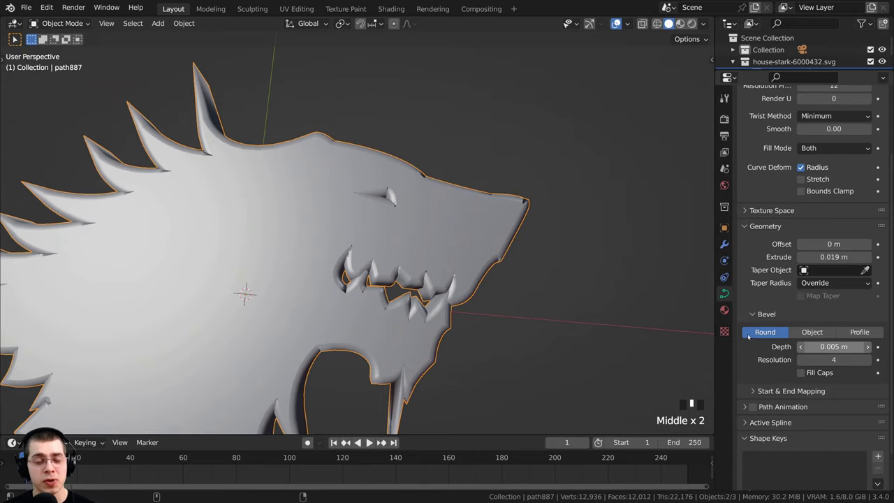
middle_drag(457, 304, 433, 282)
scroll(314, 197, up, 4)
middle_drag(314, 197, 441, 169)
scroll(329, 213, up, 1)
scroll(329, 213, down, 3)
Set the wolf curve's bevel Depth to 0.0005 m.
click(828, 347)
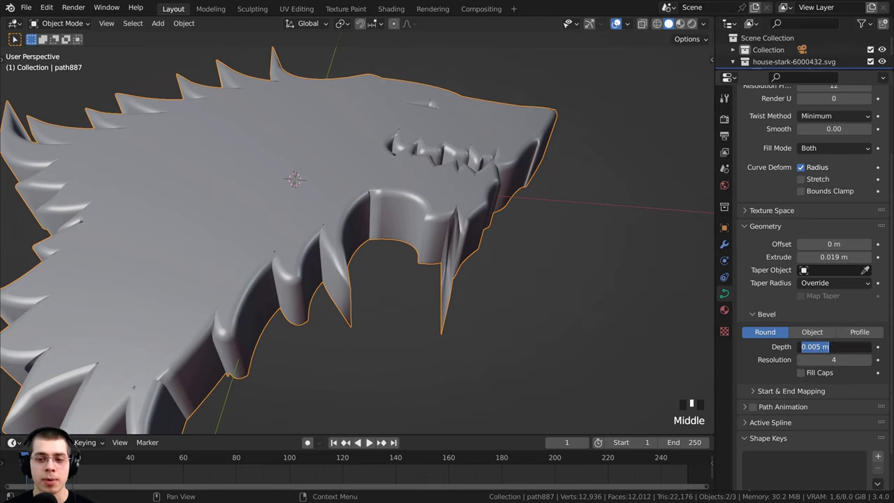
click(815, 347)
text(0)
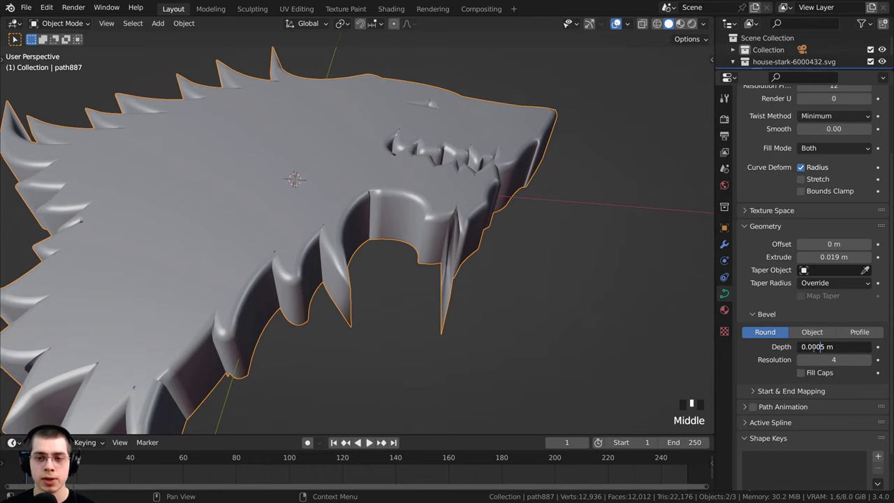
key(Return)
middle_drag(486, 280, 335, 281)
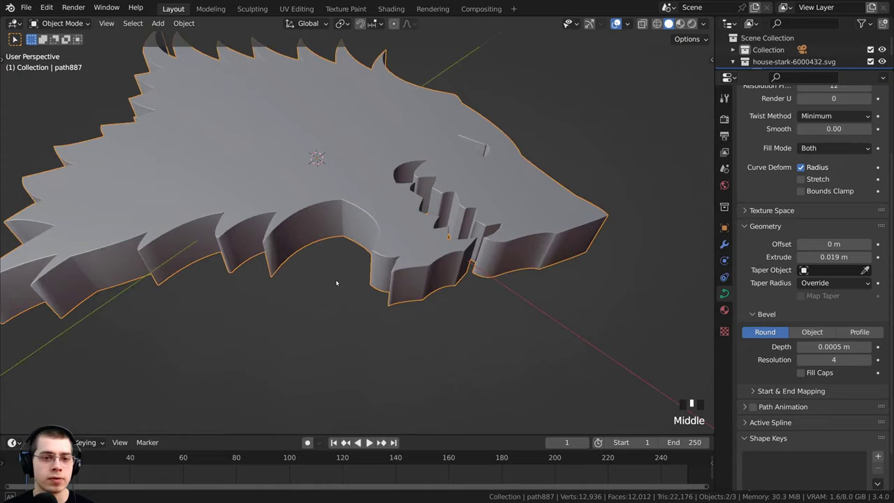
Set the wolf curve's bevel Resolution to 5.
scroll(363, 252, up, 4)
mouse_move(408, 243)
middle_down()
mouse_move(436, 227)
mouse_move(418, 248)
middle_up()
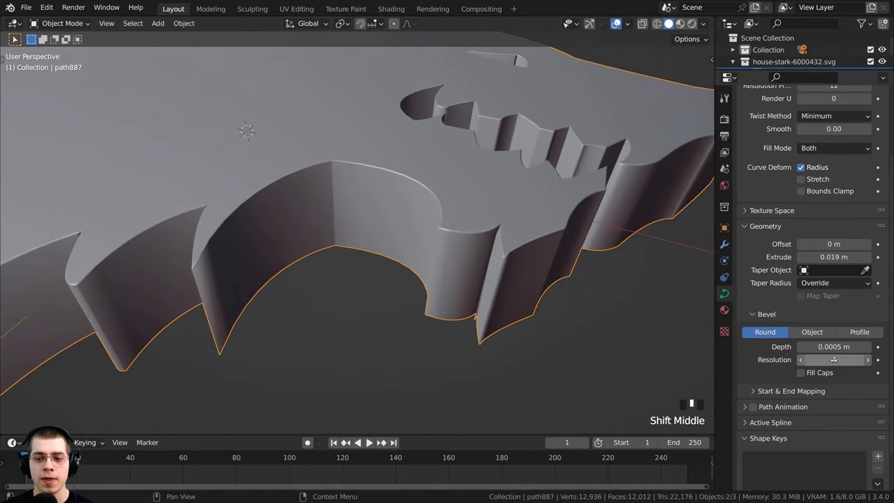
click(825, 359)
click(793, 360)
click(801, 359)
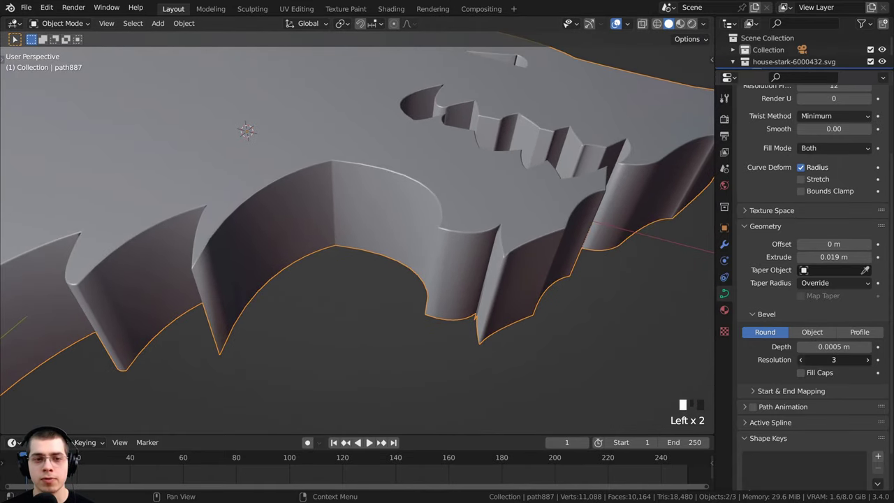
click(801, 359)
click(801, 360)
click(868, 360)
click(868, 360)
click(868, 360)
click(867, 360)
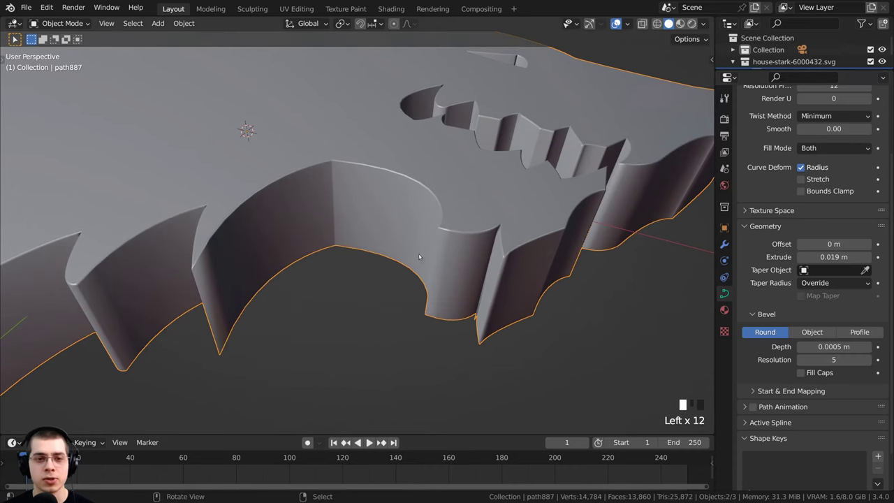
Examine the notch beneath the wolf's lower jaw in top view for overlapping bevel geometry.
middle_drag(444, 257, 437, 260)
middle_drag(437, 260, 432, 337)
key(KP_7)
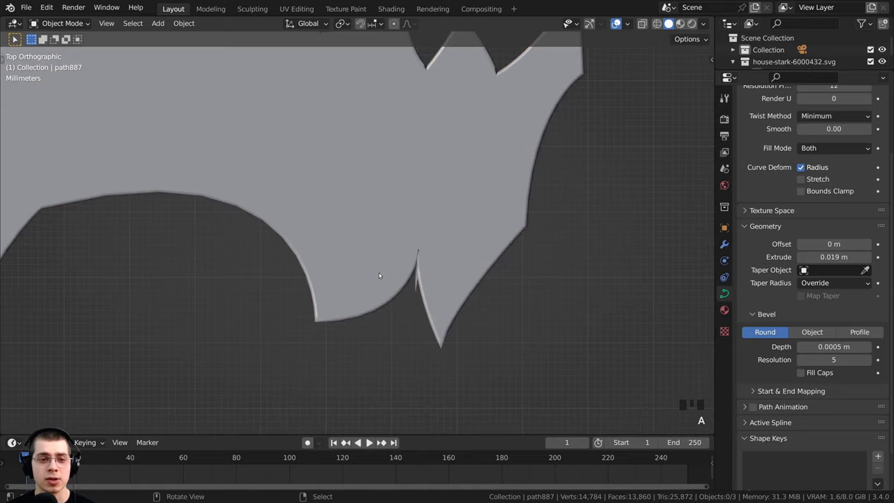
shift+middle_drag(379, 275, 315, 216)
scroll(351, 217, up, 4)
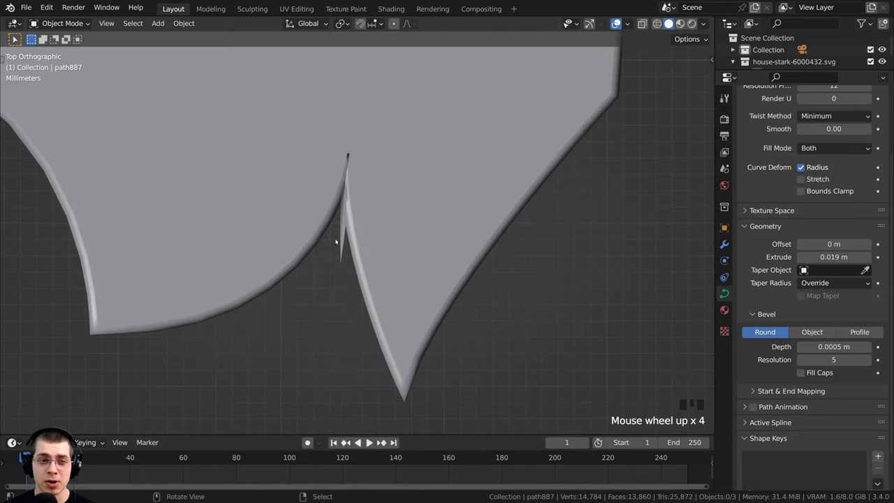
scroll(345, 180, down, 1)
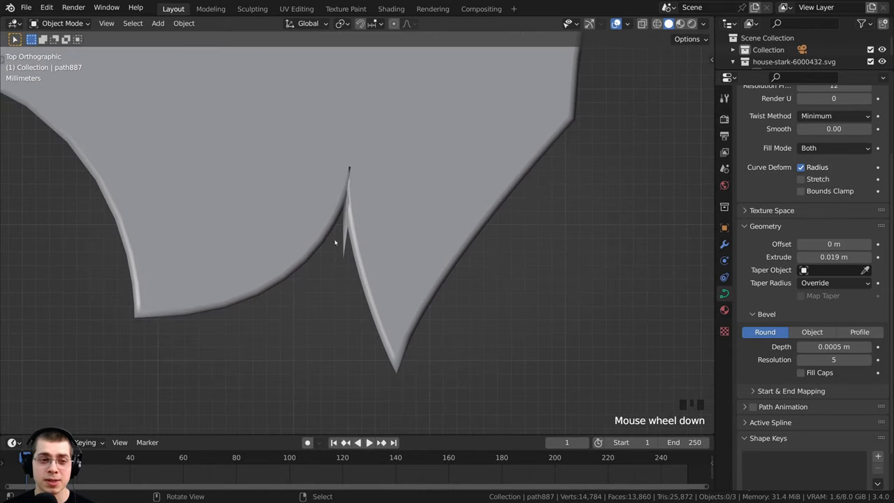
scroll(340, 215, up, 3)
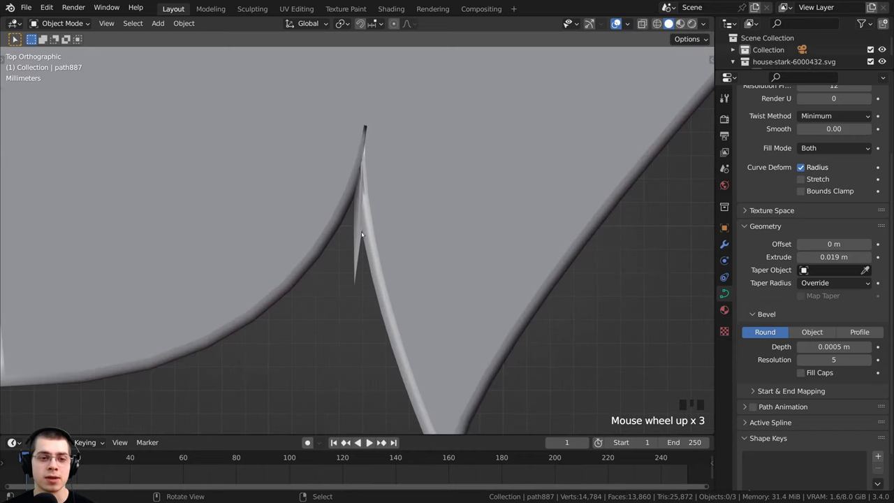
right_click(357, 273)
scroll(349, 180, down, 2)
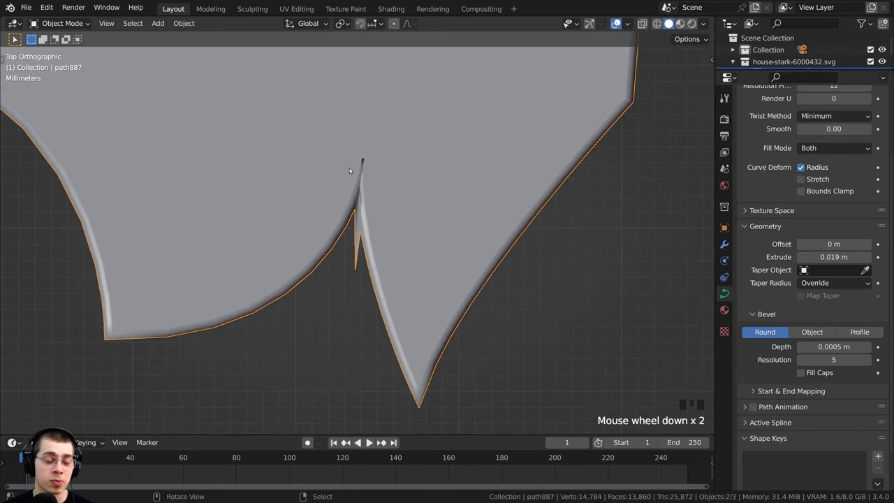
Enter Edit Mode on the wolf curve and try moving the lower handle of the notch's tip control point.
key(Tab)
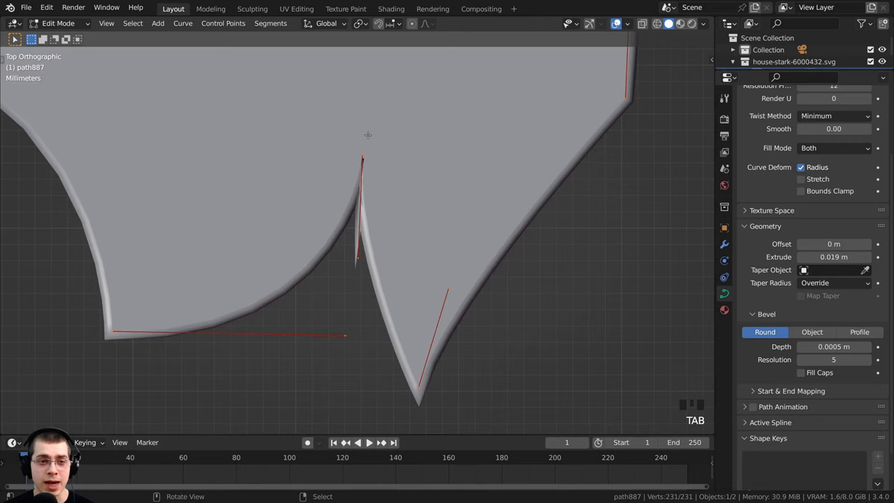
right_click(363, 154)
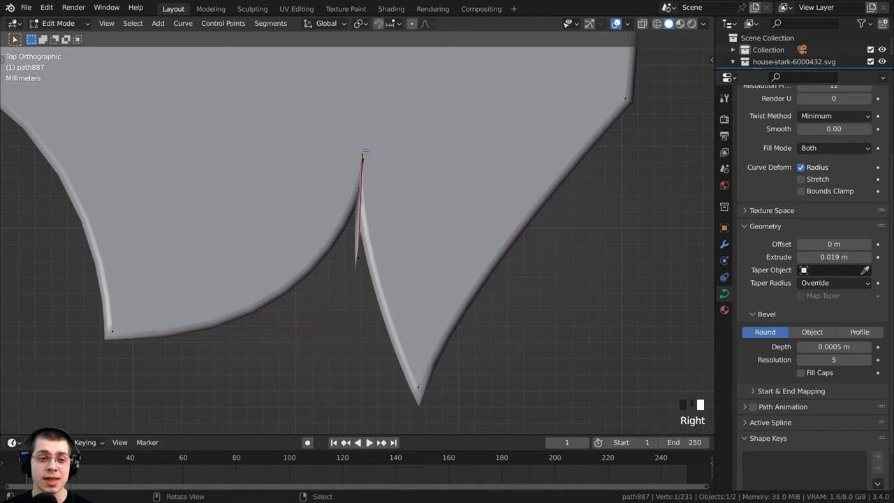
key(r)
key(Escape)
key(g)
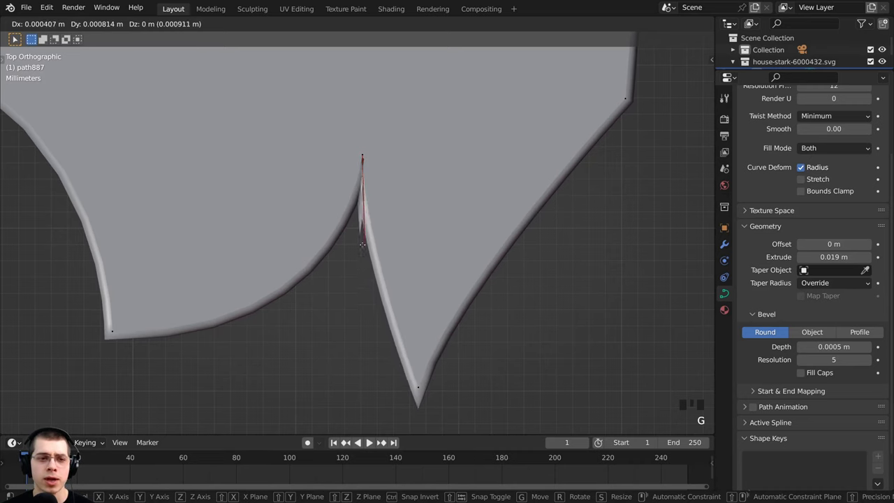
right_click(362, 158)
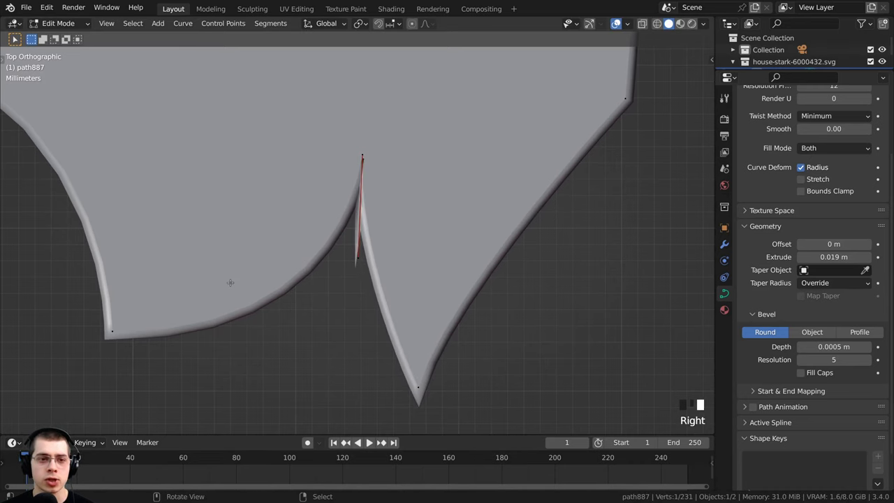
Move the lower handle of the notch's tip control point slightly along positive X, towards the pointed fang.
scroll(360, 153, up, 2)
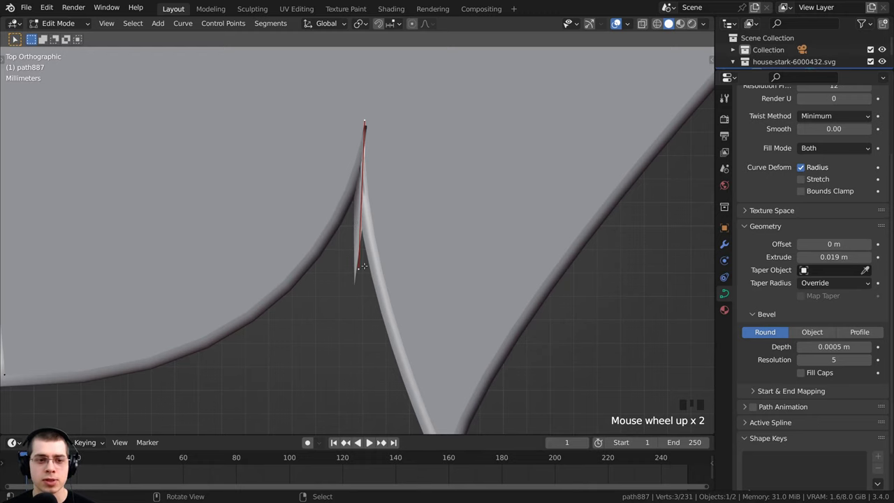
scroll(363, 266, down, 3)
scroll(363, 267, up, 1)
scroll(363, 267, down, 1)
scroll(383, 272, up, 1)
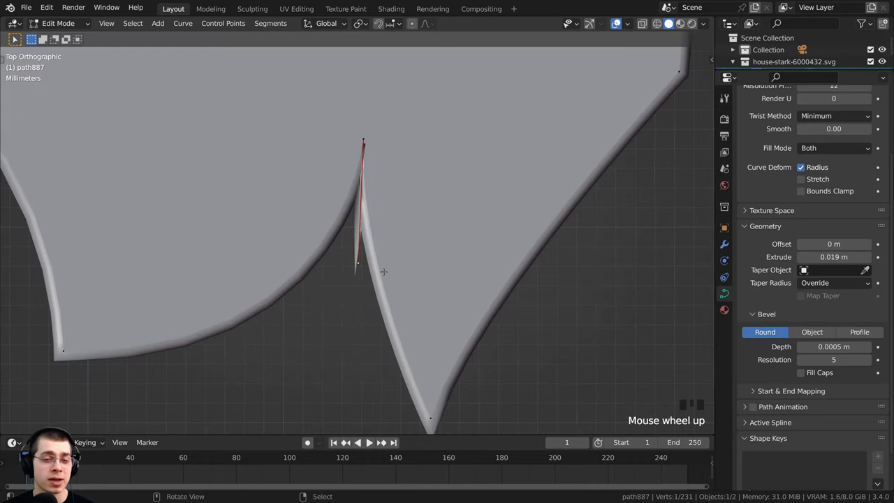
key(g)
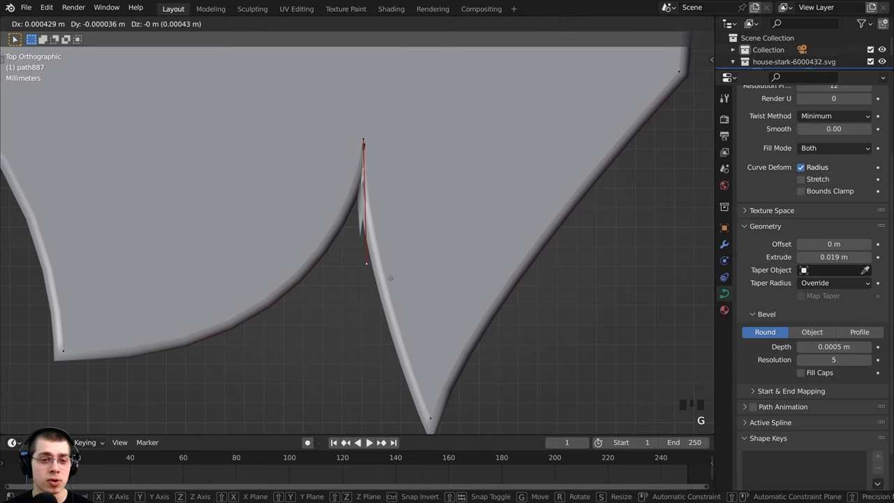
click(393, 279)
Shorten the horizontal handle of the jaw's lower corner point by about 0.003 m towards that point.
scroll(160, 307, down, 2)
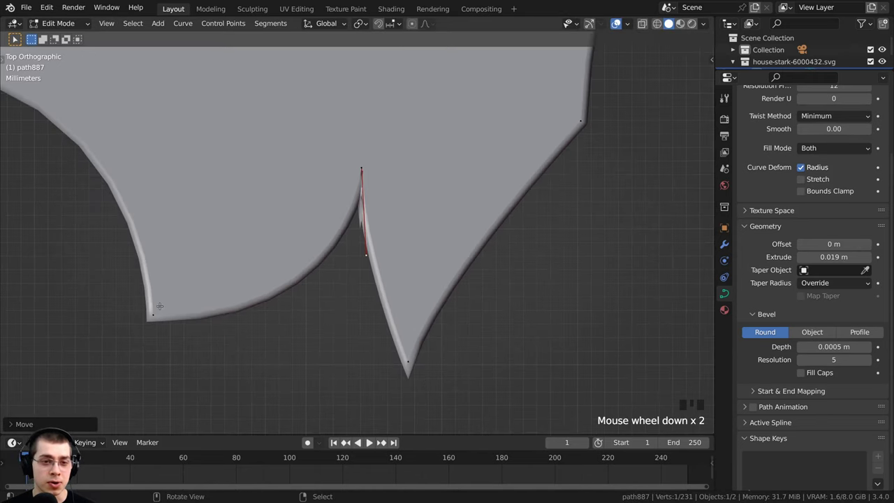
right_click(156, 314)
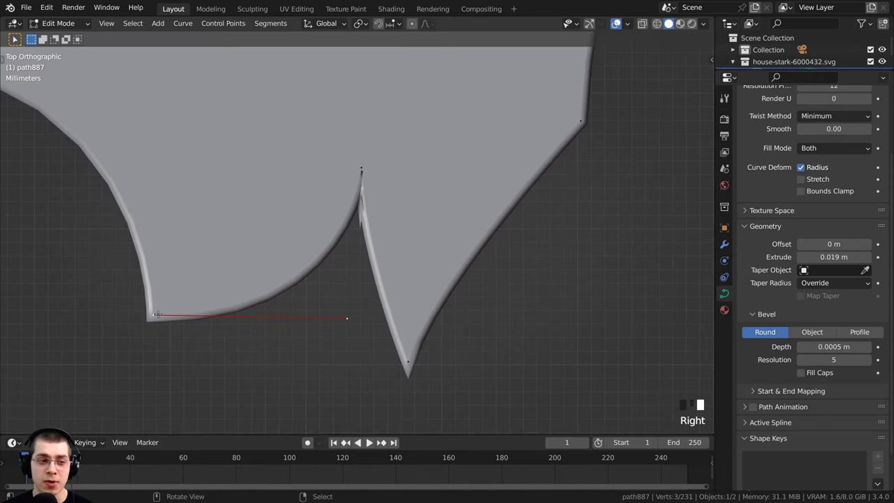
right_click(345, 317)
key(g)
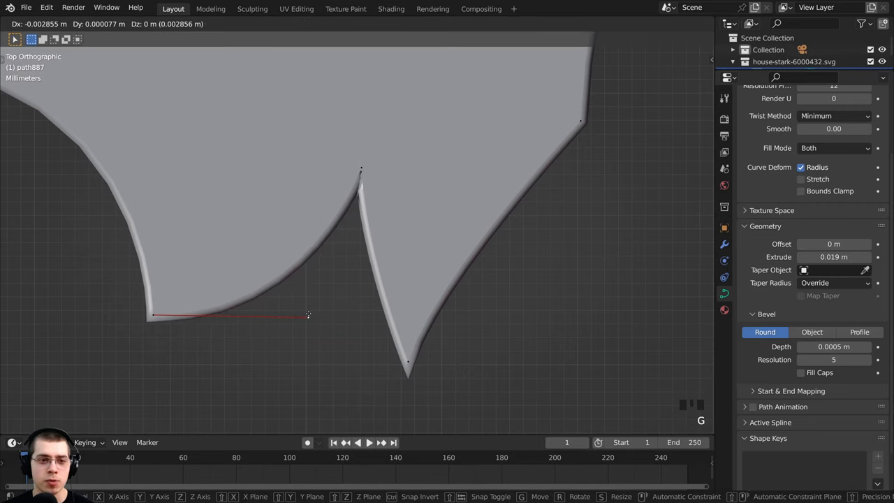
right_click(308, 314)
Shift the notch tip's lower handle up towards its control point and return to Object Mode.
scroll(368, 157, up, 2)
right_click(368, 156)
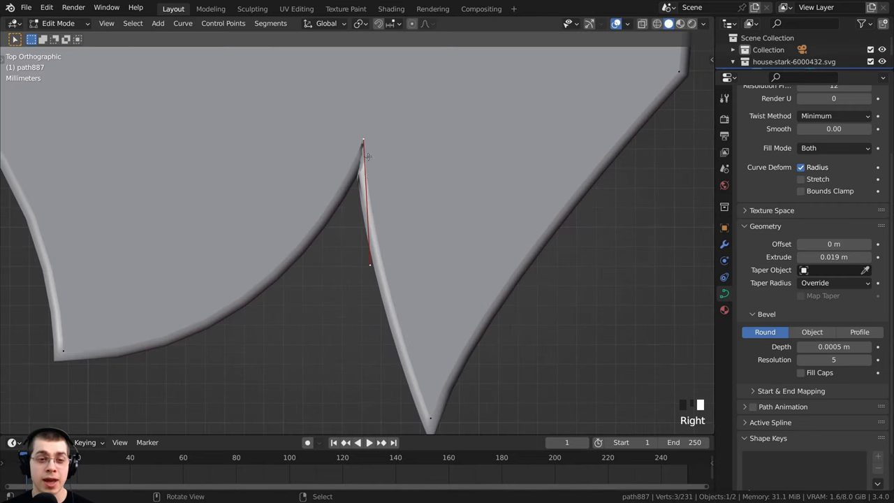
right_click(366, 268)
key(g)
click(365, 241)
middle_drag(336, 272, 572, 296)
scroll(291, 230, down, 5)
key(Tab)
Rotate the wolf curve 90 degrees about the global X axis so it stands upright.
shift+middle_drag(572, 297, 446, 210)
scroll(545, 293, up, 3)
scroll(446, 210, down, 4)
key(r)
key(r)
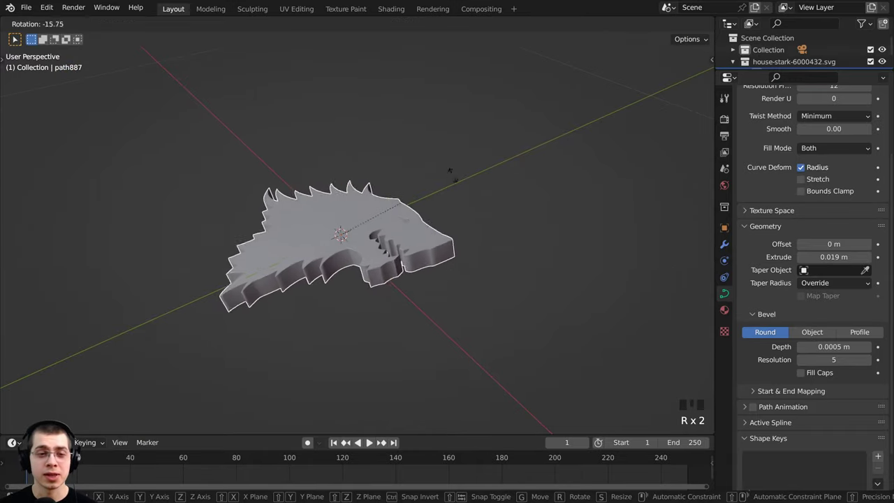
key(x)
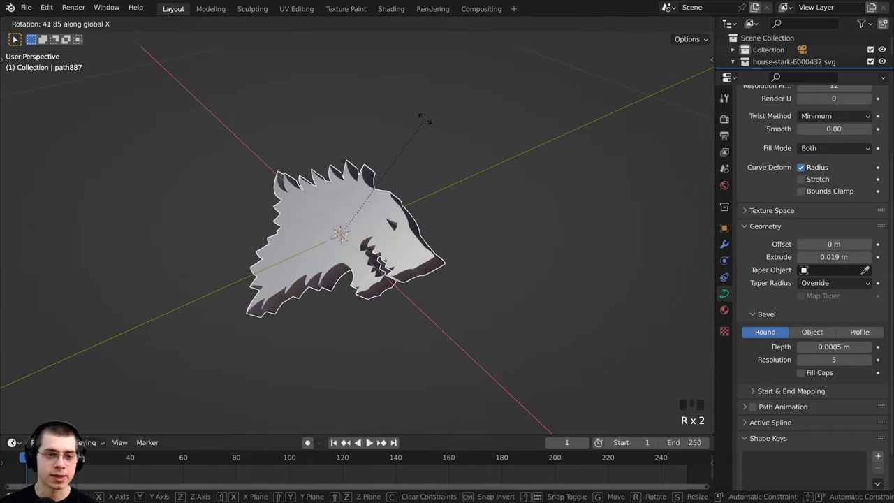
text(90)
key(Return)
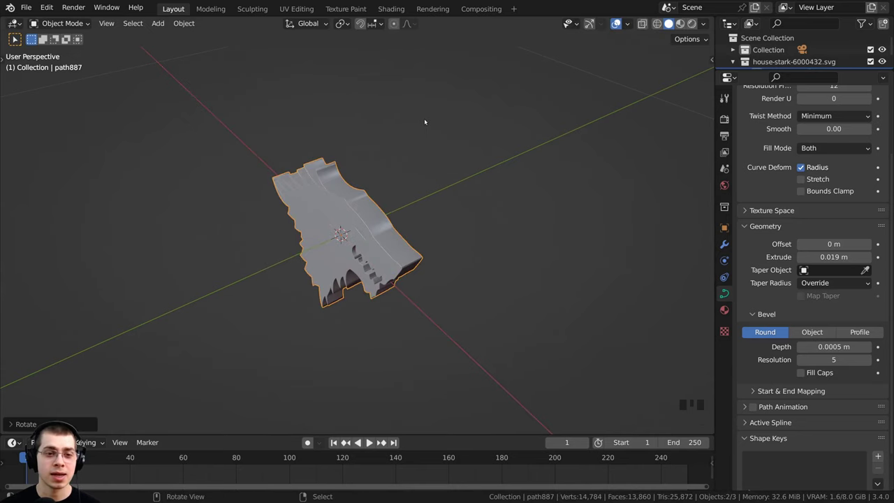
click(421, 123)
Align the camera to a close, slightly angled front view of the upright wolf.
middle_drag(421, 123, 479, 172)
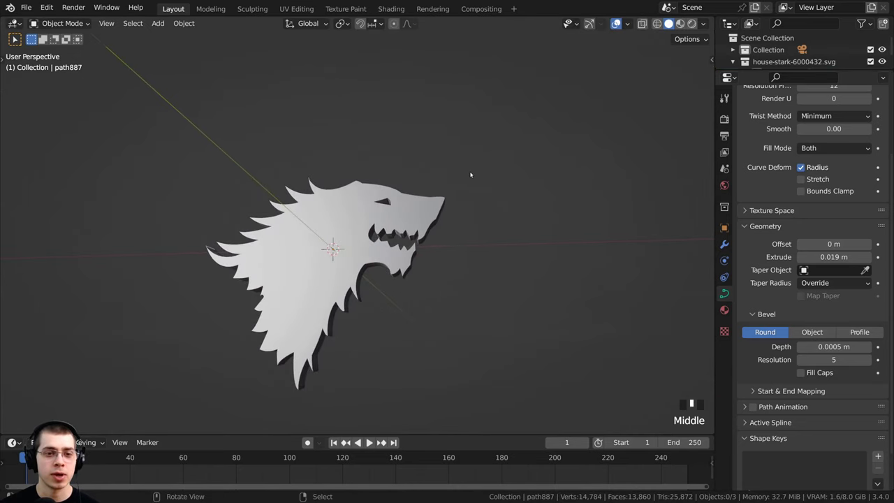
scroll(441, 186, down, 14)
key(a)
middle_drag(379, 166, 551, 110)
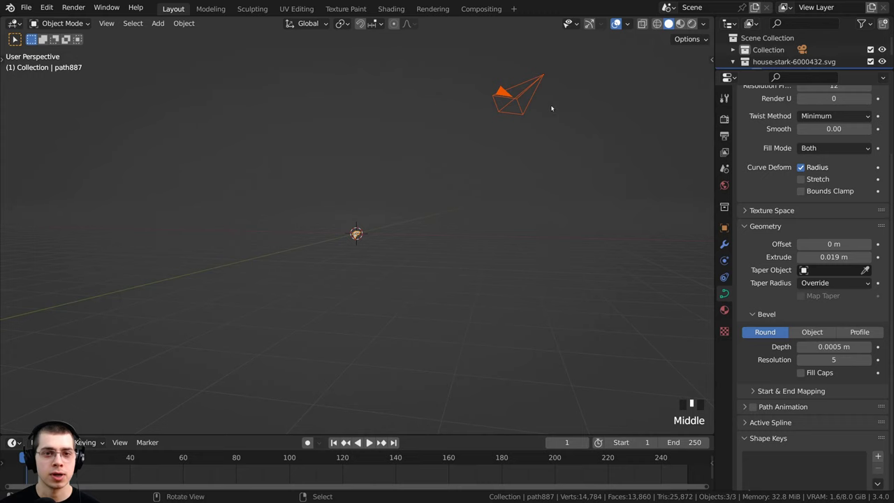
scroll(441, 236, up, 12)
scroll(416, 261, up, 5)
key(a)
middle_drag(415, 261, 388, 225)
shift+middle_drag(387, 225, 442, 156)
scroll(397, 196, up, 2)
scroll(423, 150, up, 1)
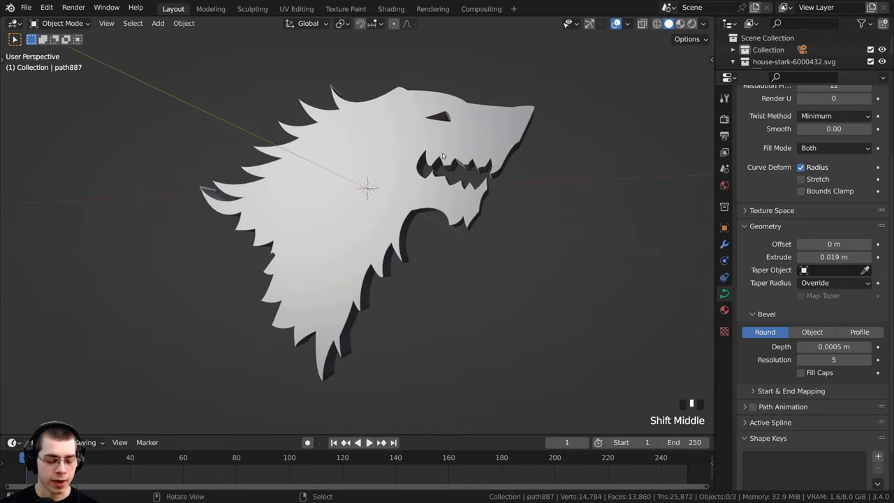
key(ctrl+alt+KP_0)
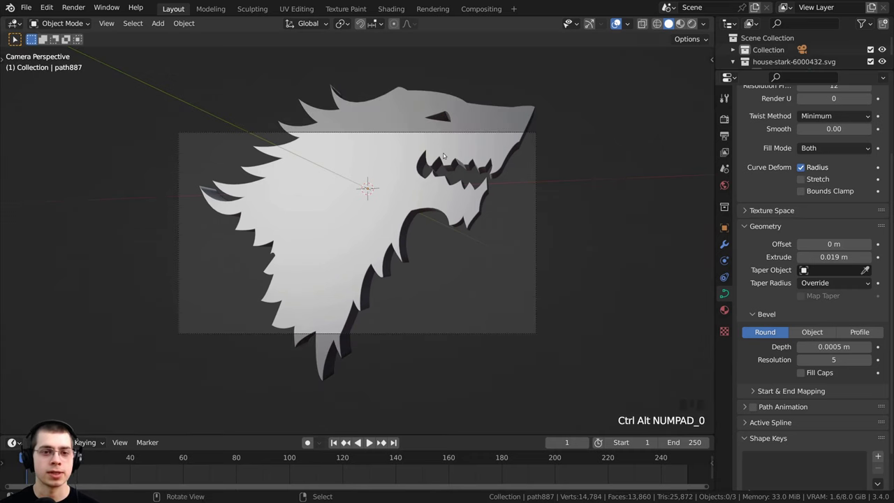
Move the camera so the wolf's head sits lower and more central in the camera frame.
click(535, 276)
key(g)
key(g)
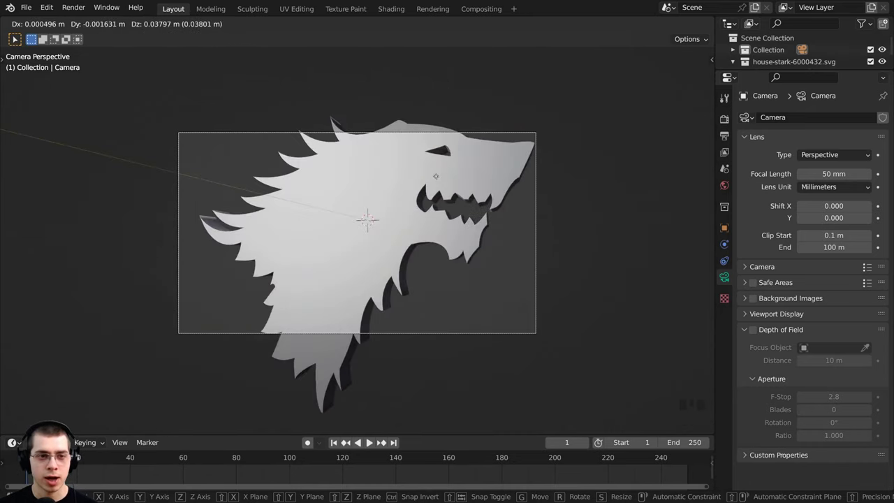
key(Return)
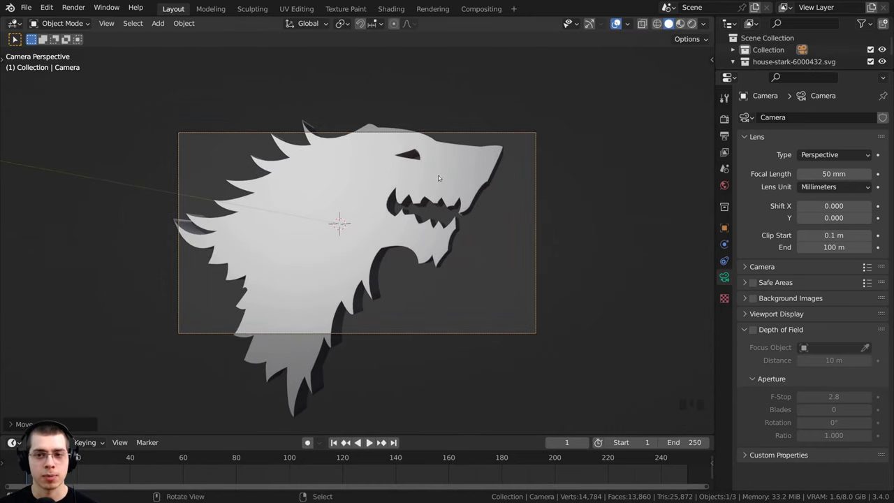
Set the render resolution to 2560 × 2560 px and readjust the camera with a 79 mm focal length to frame the whole wolf.
click(726, 141)
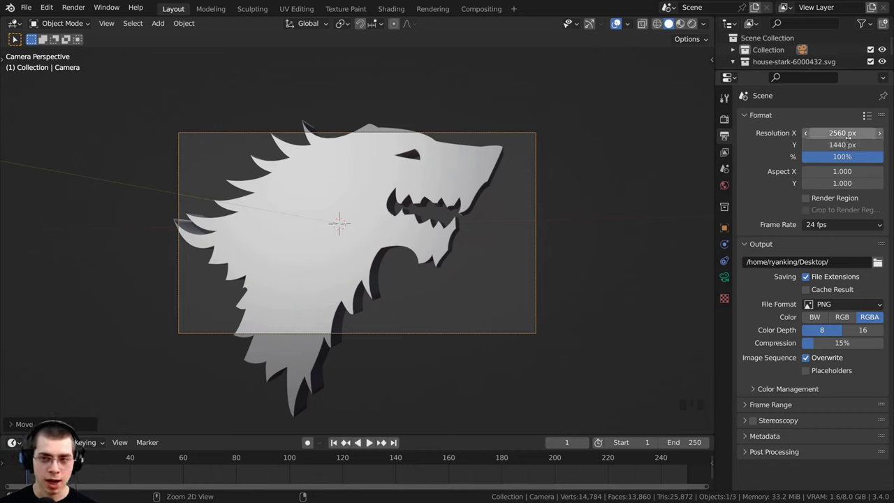
text(2560)
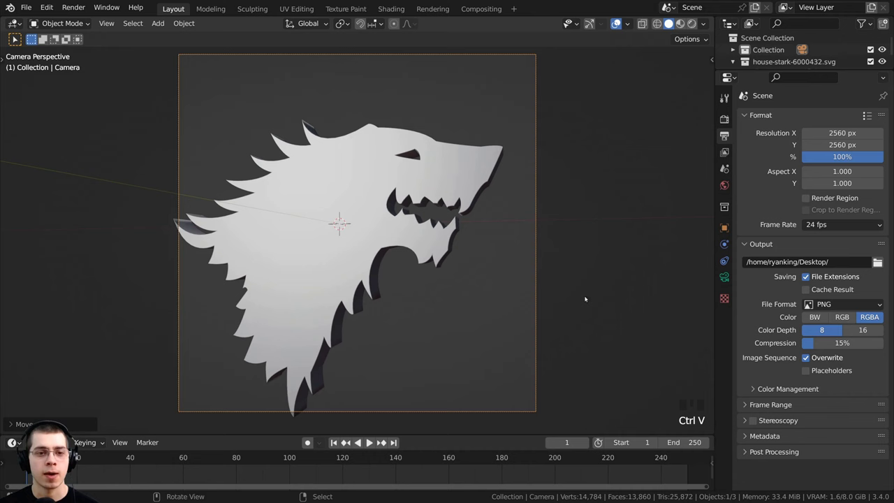
key(g)
key(r)
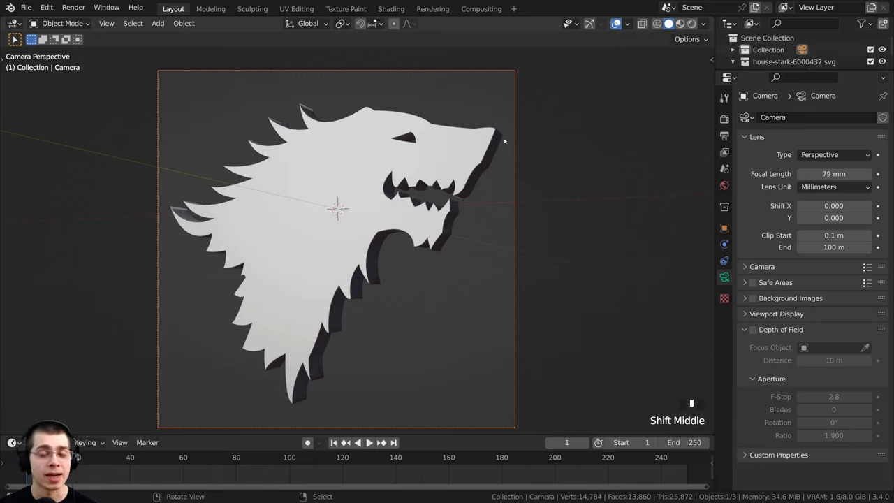
Light the world with the environment texture photo_studio_broadway_hall_1k.hdr and show the viewport in Rendered shading.
click(725, 186)
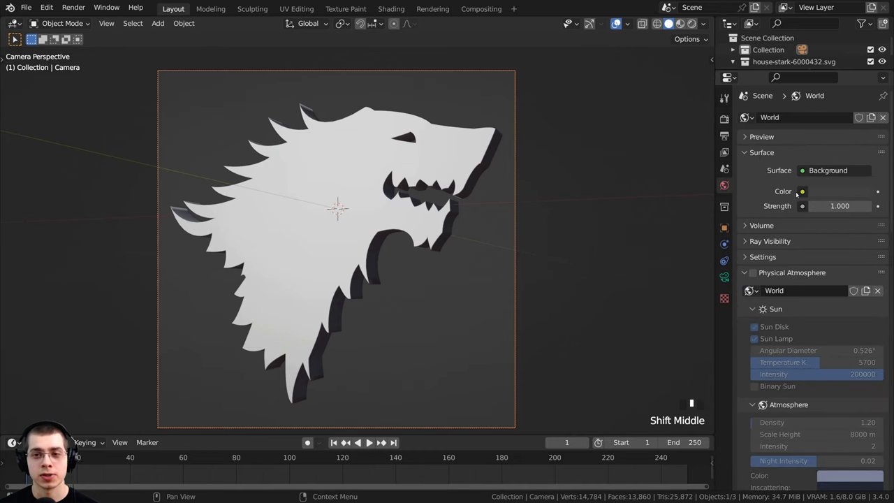
click(803, 192)
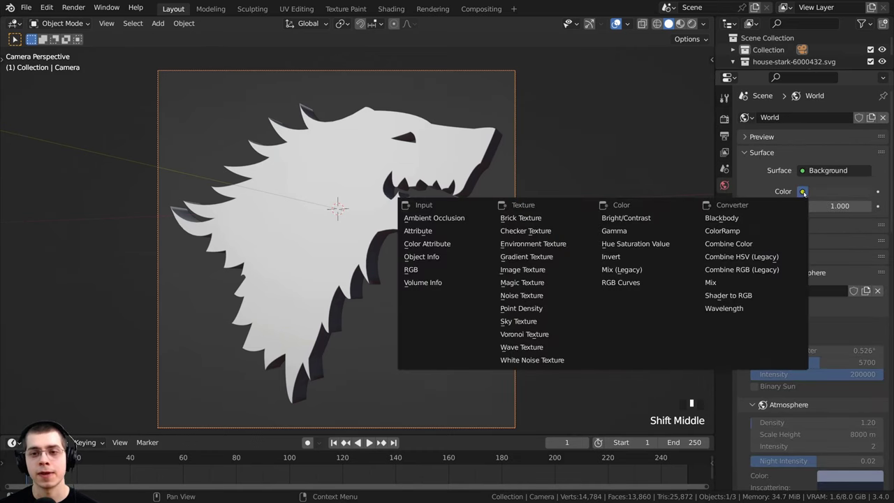
click(529, 244)
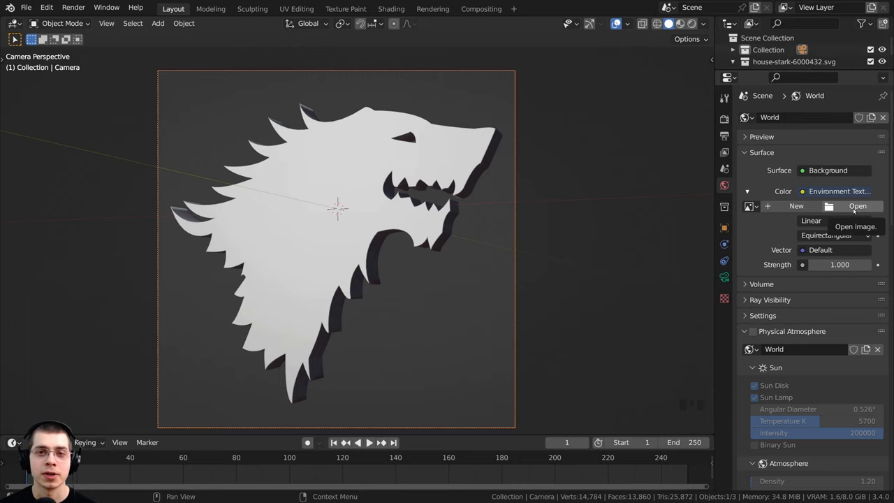
click(853, 208)
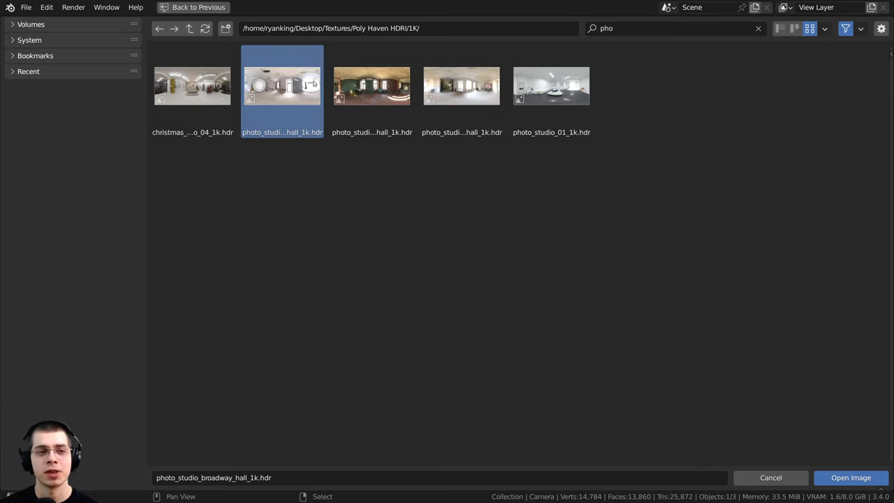
click(840, 479)
key(z)
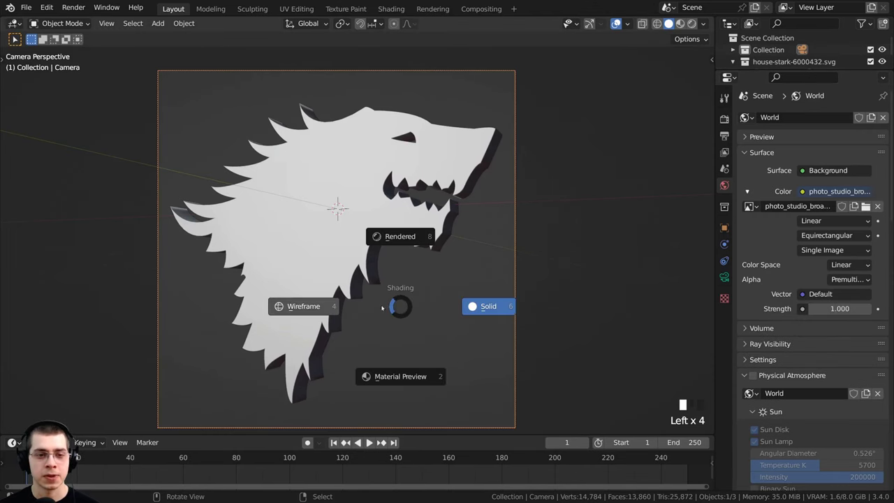
click(252, 96)
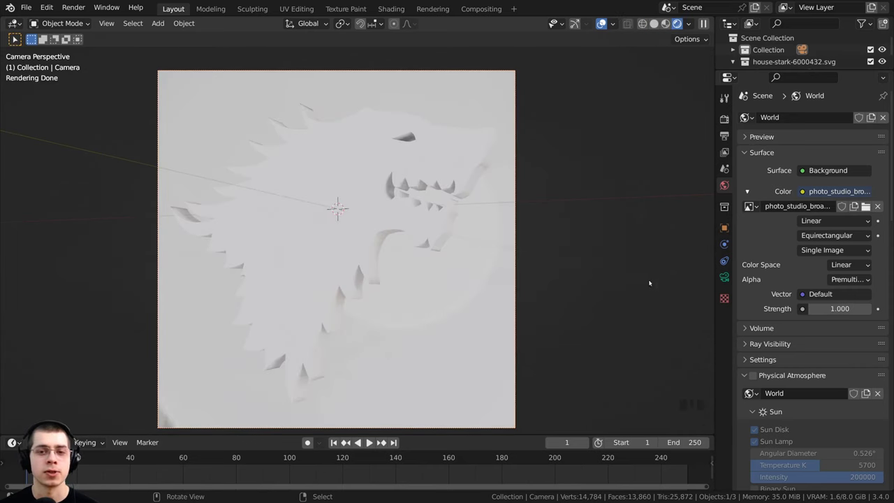
Set the color management look to Very High Contrast and make the film background transparent.
click(724, 119)
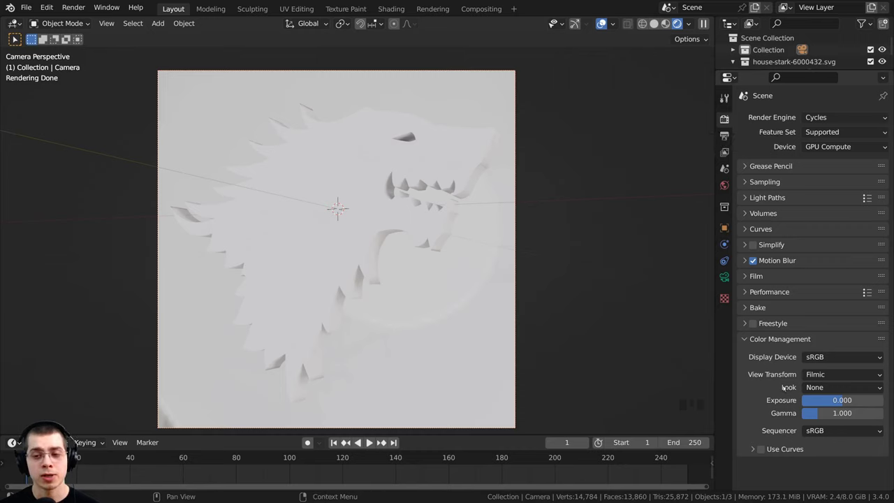
click(816, 387)
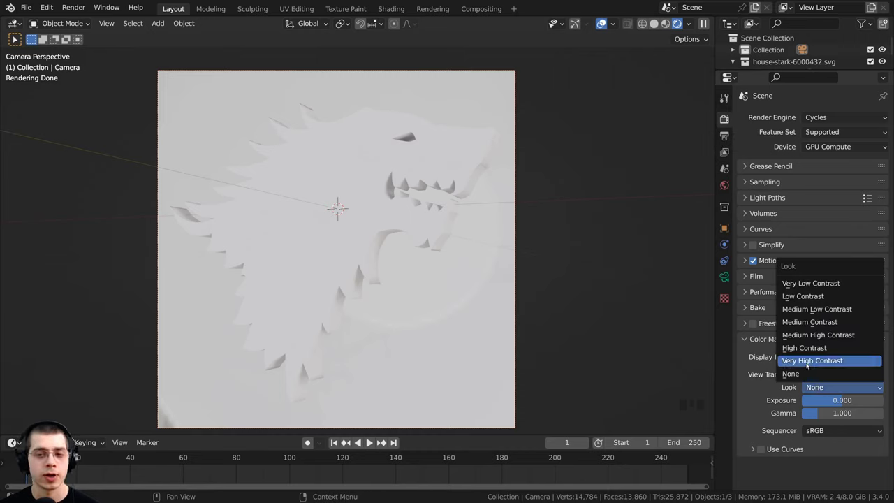
click(811, 360)
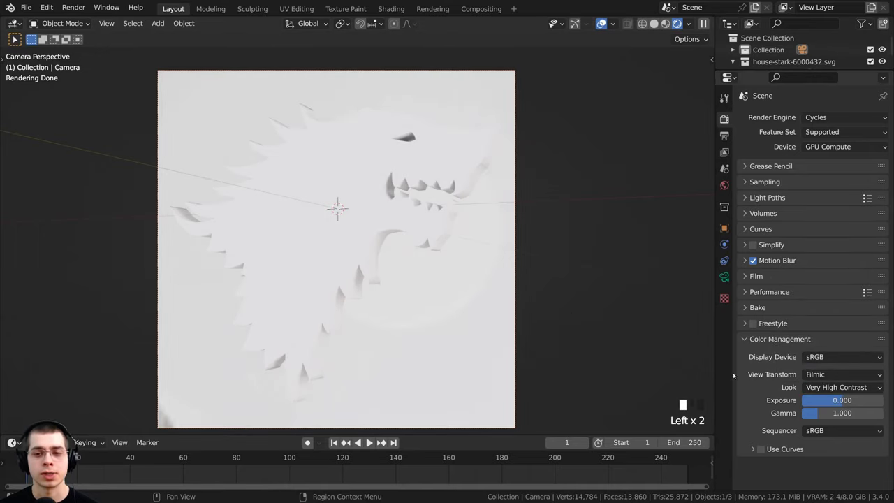
click(748, 276)
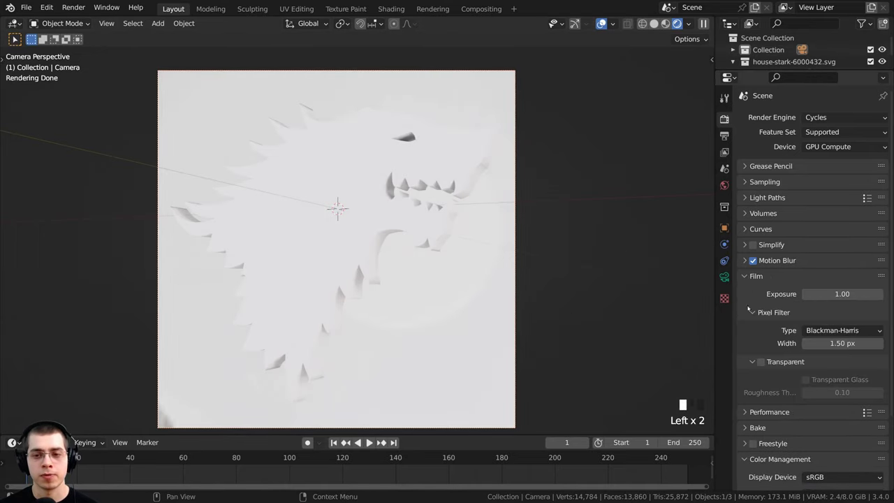
click(760, 362)
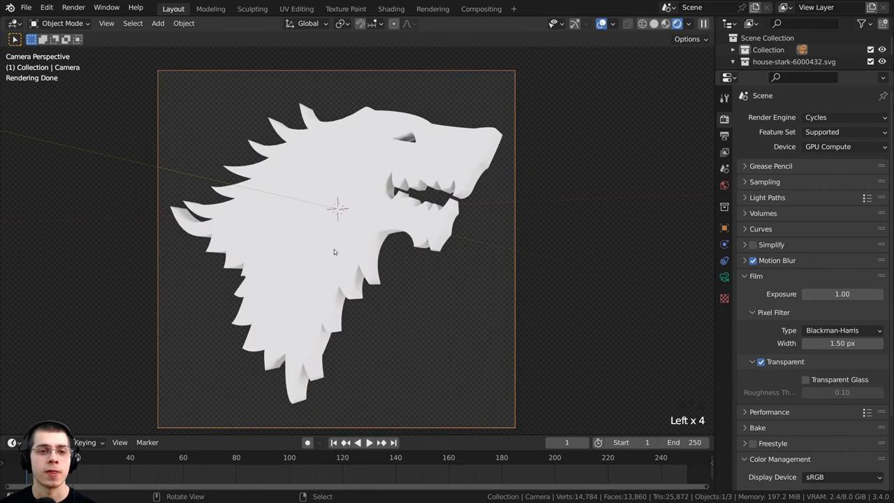
Give the wolf a new Principled BSDF material with a slightly darker light-grey base color.
click(290, 203)
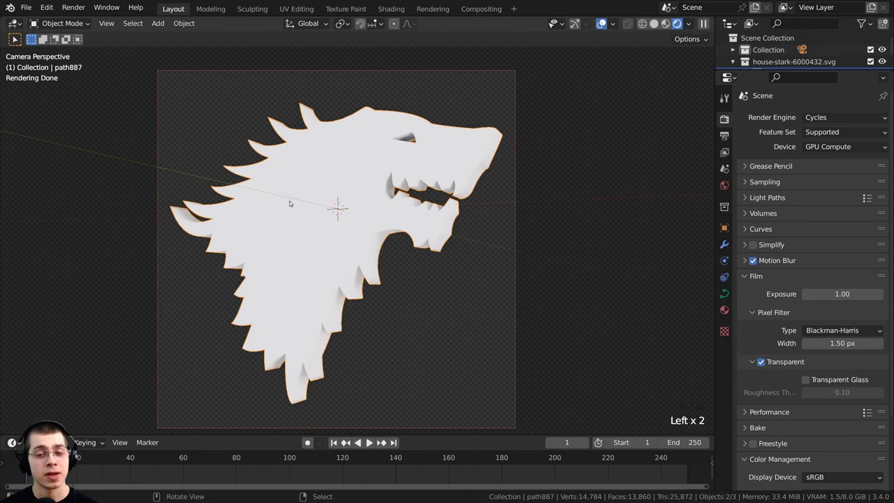
click(724, 310)
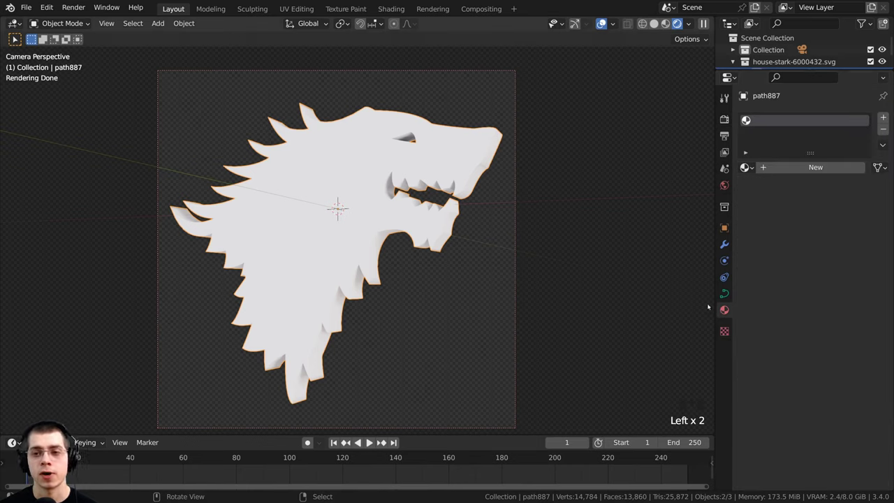
click(783, 167)
scroll(831, 267, down, 1)
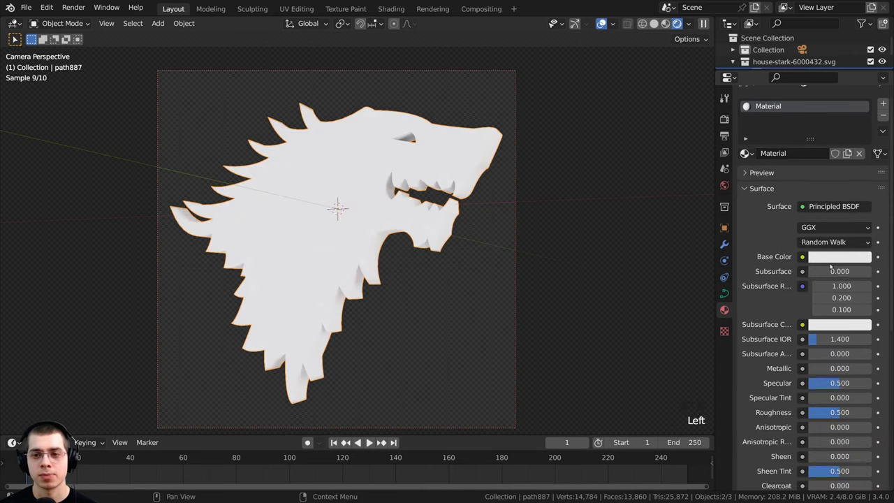
click(831, 256)
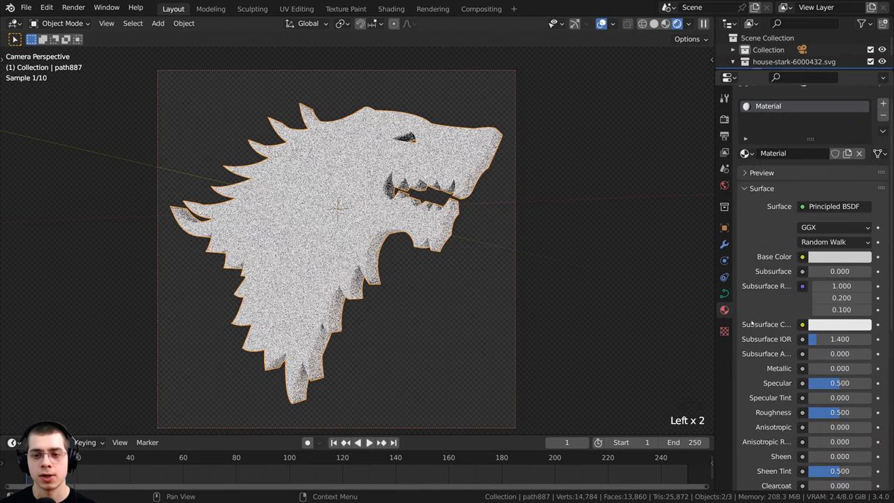
Set the wolf material's metallic to 1.000 and roughness to 0.132, and darken its base color to a value of 0.238.
scroll(824, 271, down, 5)
drag(824, 270, 872, 270)
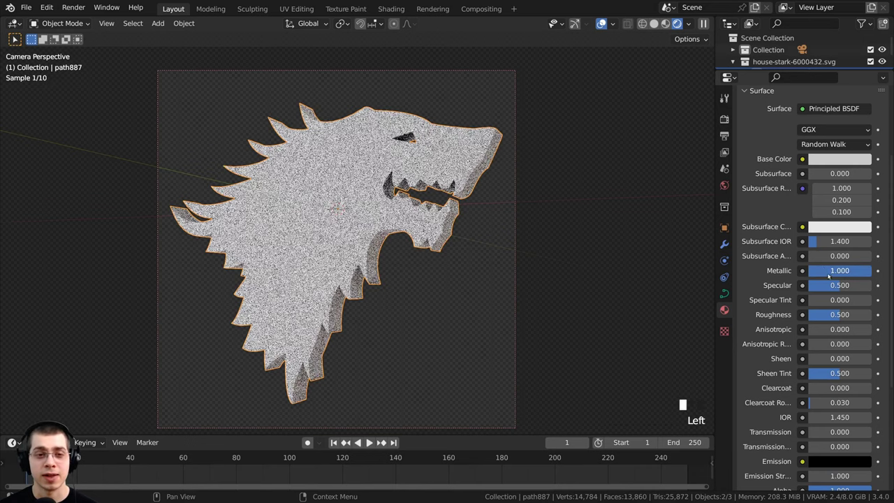
drag(838, 314, 813, 314)
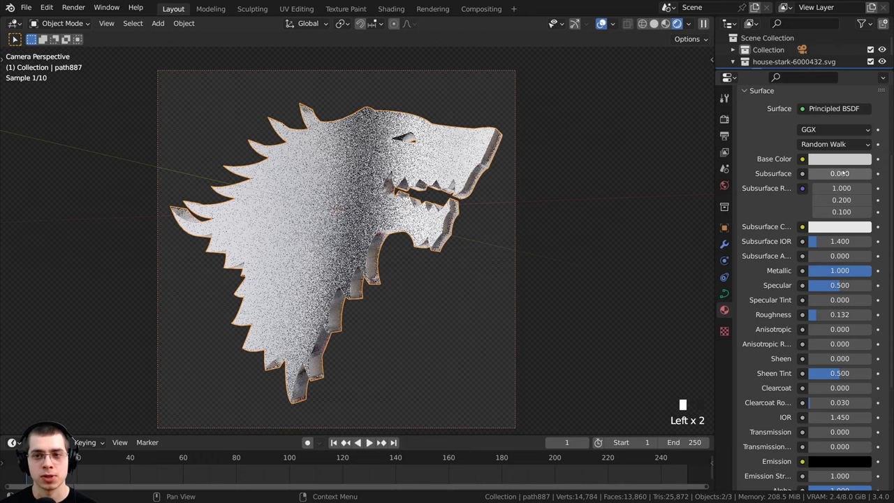
click(839, 158)
drag(862, 196, 861, 227)
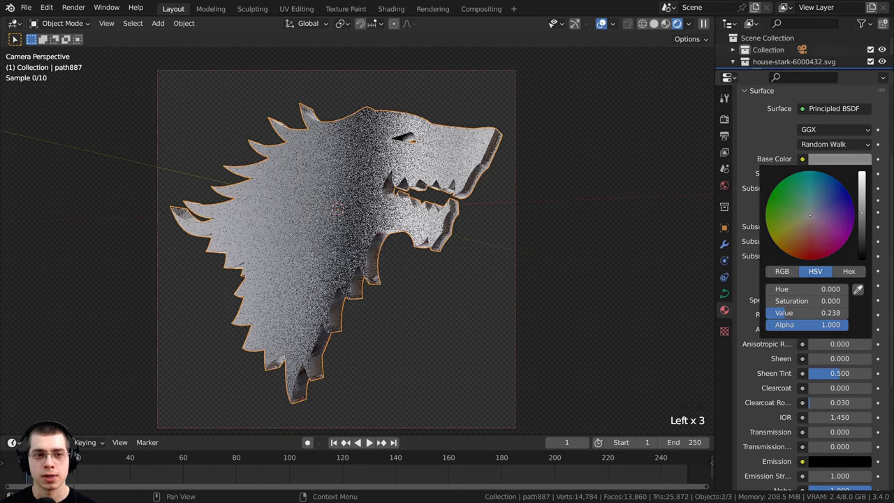
Add an area light, scale and move it beside the back of the wolf's head, and raise its power to 462.7 W.
key(shift+a)
mouse_move(362, 99)
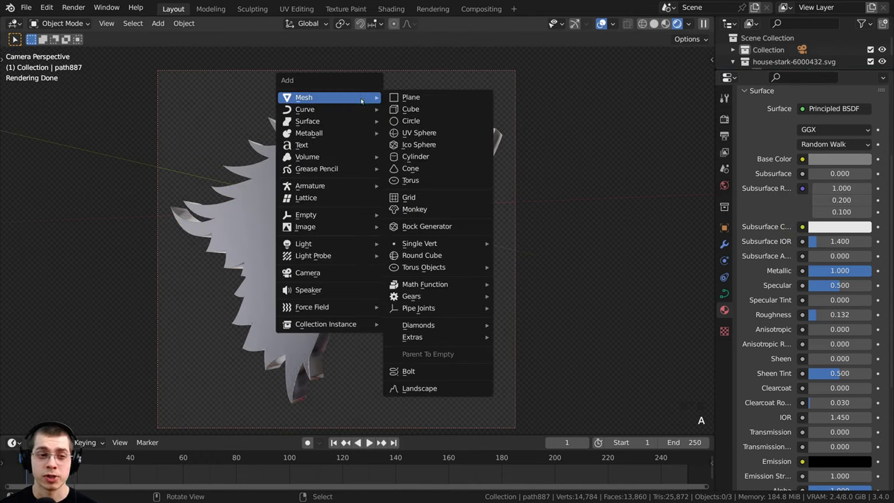
mouse_move(363, 243)
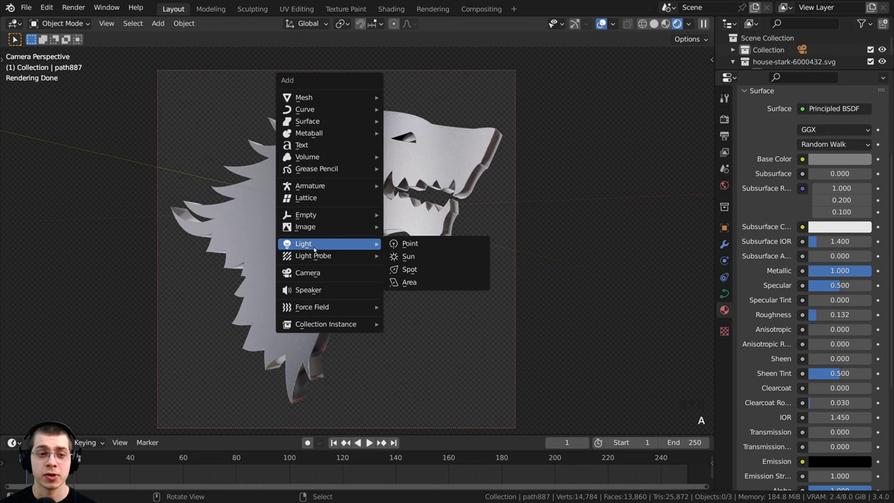
click(430, 282)
scroll(421, 310, down, 5)
key(s)
click(240, 164)
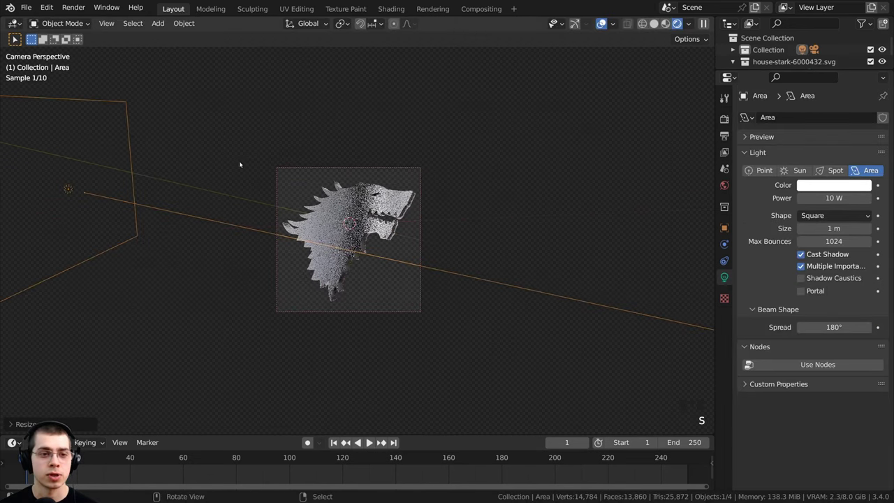
key(g)
click(253, 153)
drag(806, 198, 870, 199)
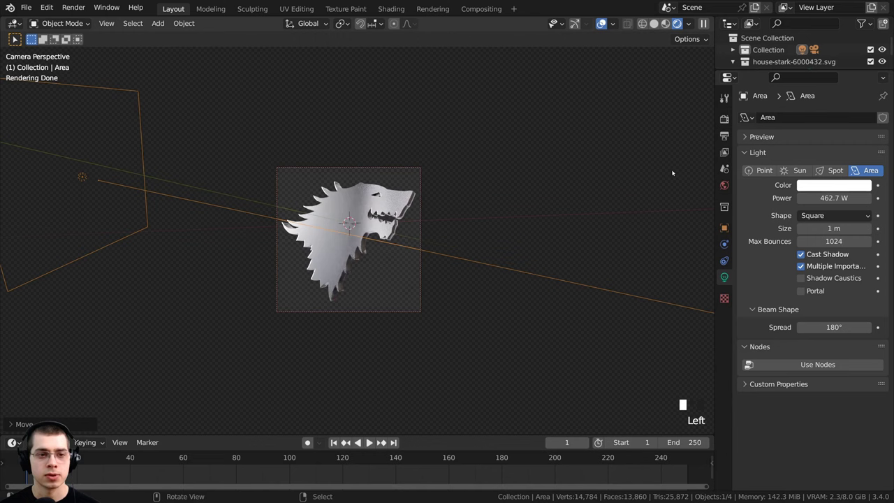
Tint the area light a pale sky blue and slightly adjust its scale.
click(833, 185)
click(818, 56)
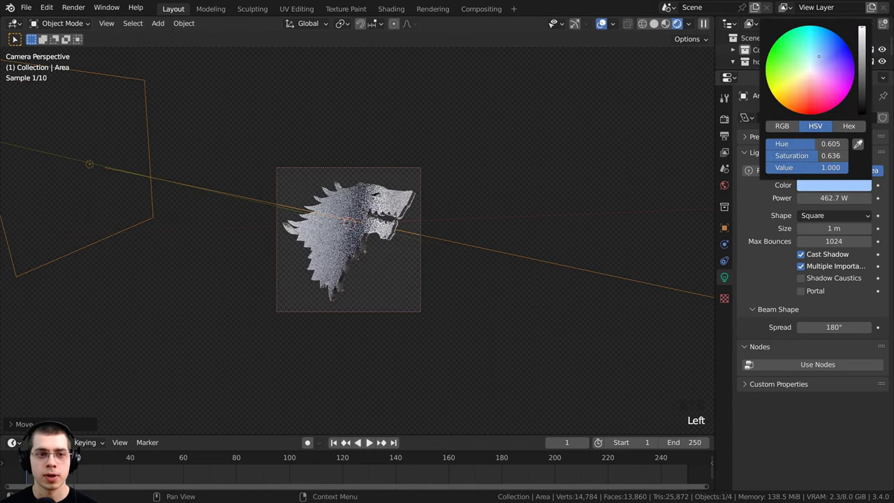
mouse_move(818, 57)
mouse_down()
mouse_move(829, 50)
mouse_move(816, 52)
mouse_up()
key(s)
click(438, 192)
scroll(233, 228, down, 5)
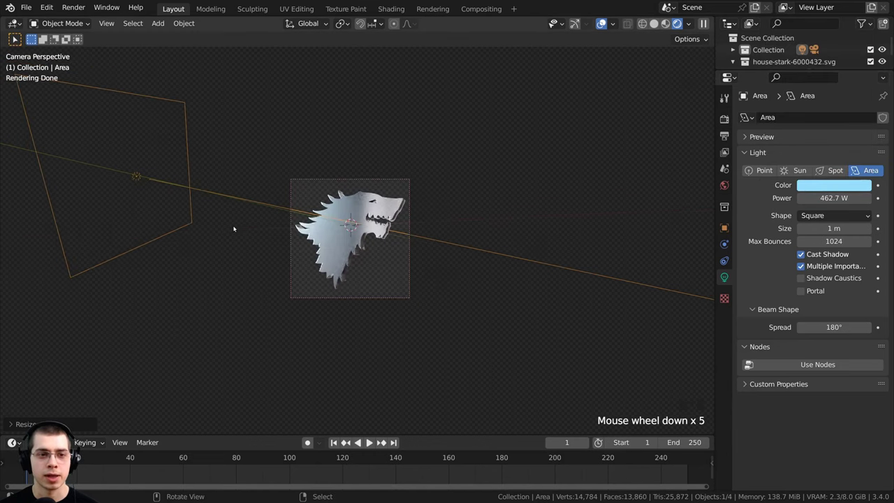
Duplicate the blue area light over to the snout side of the wolf and rotate the copy towards the logo.
key(shift+d)
click(690, 130)
key(r)
click(363, 195)
Reposition the duplicated area light from an overhead perspective of the scene and return to the camera view.
scroll(468, 242, down, 8)
middle_drag(363, 195, 478, 204)
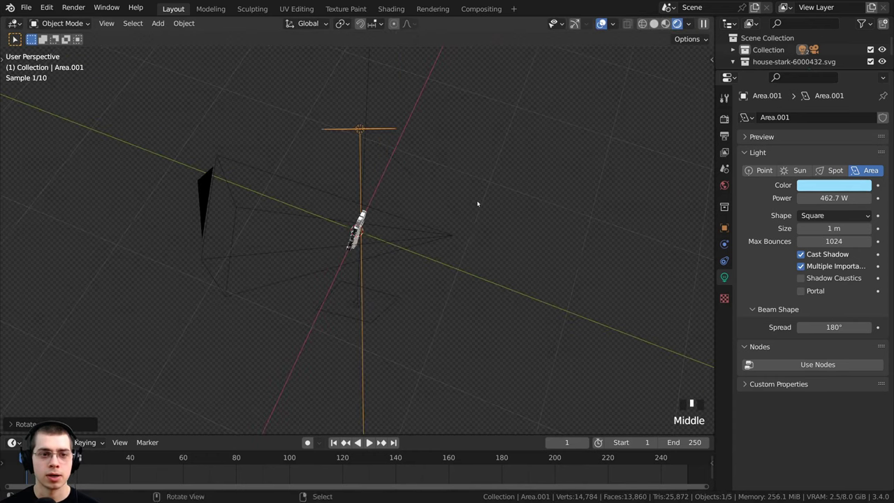
key(g)
click(457, 275)
key(KP_1)
key(KP_0)
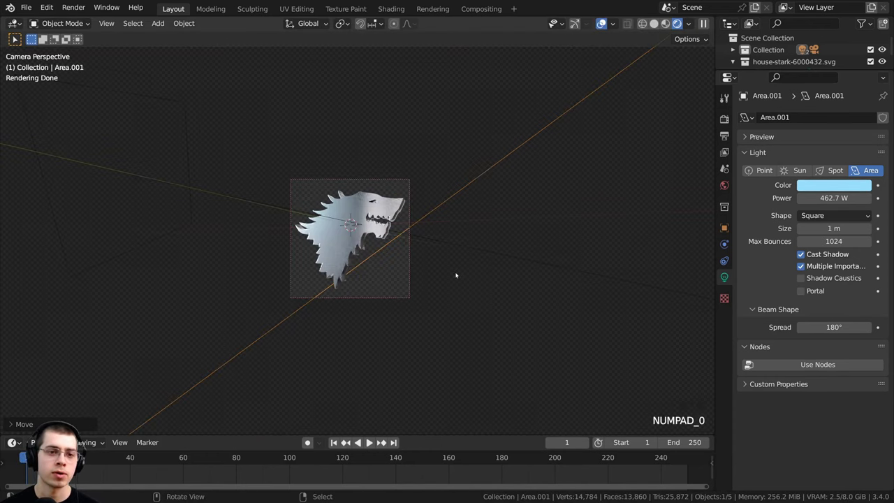
Rotate the wolf logo slightly around the global Z axis to change how the lights reflect on it.
scroll(405, 238, up, 3)
click(472, 256)
scroll(472, 259, up, 1)
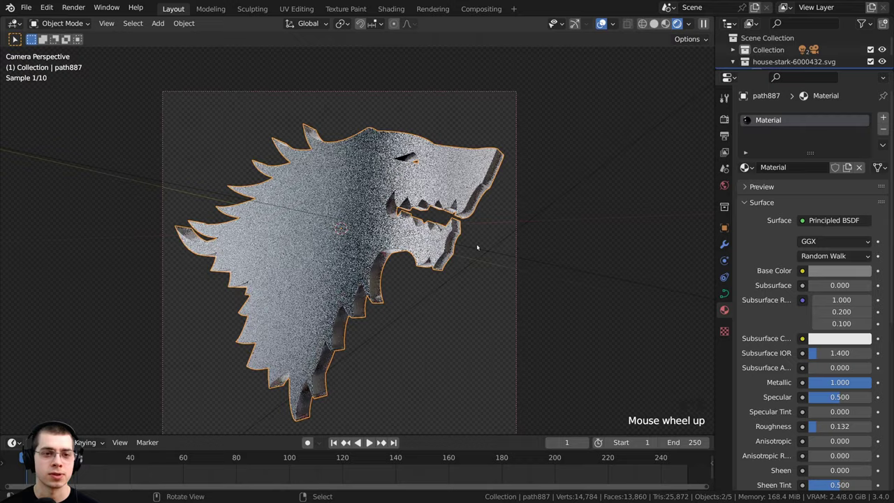
key(r)
key(z)
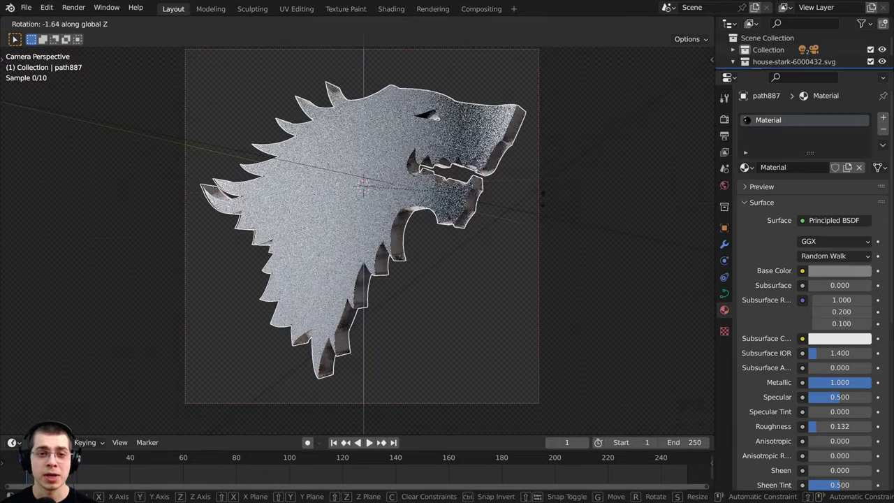